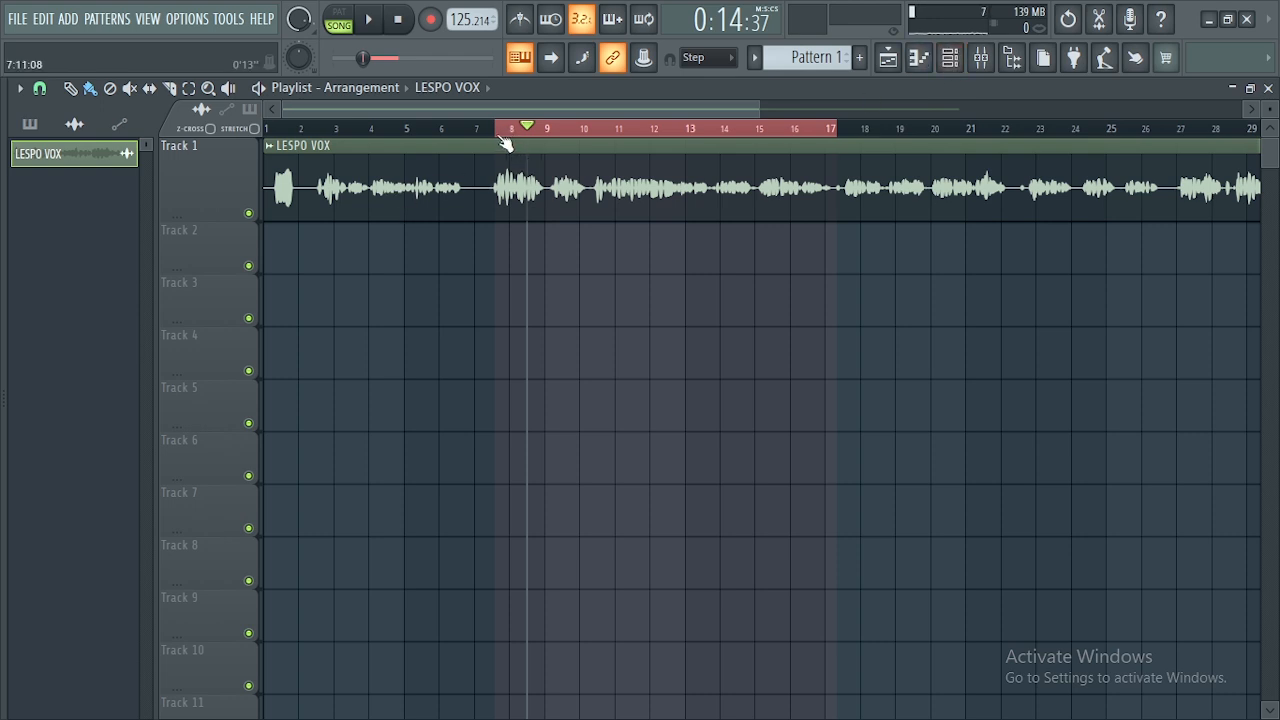
- Route the LESPO VOX channel to mixer Insert 2 and bring up the Mixer
{"action": "double_click", "coordinate": [505, 143]}
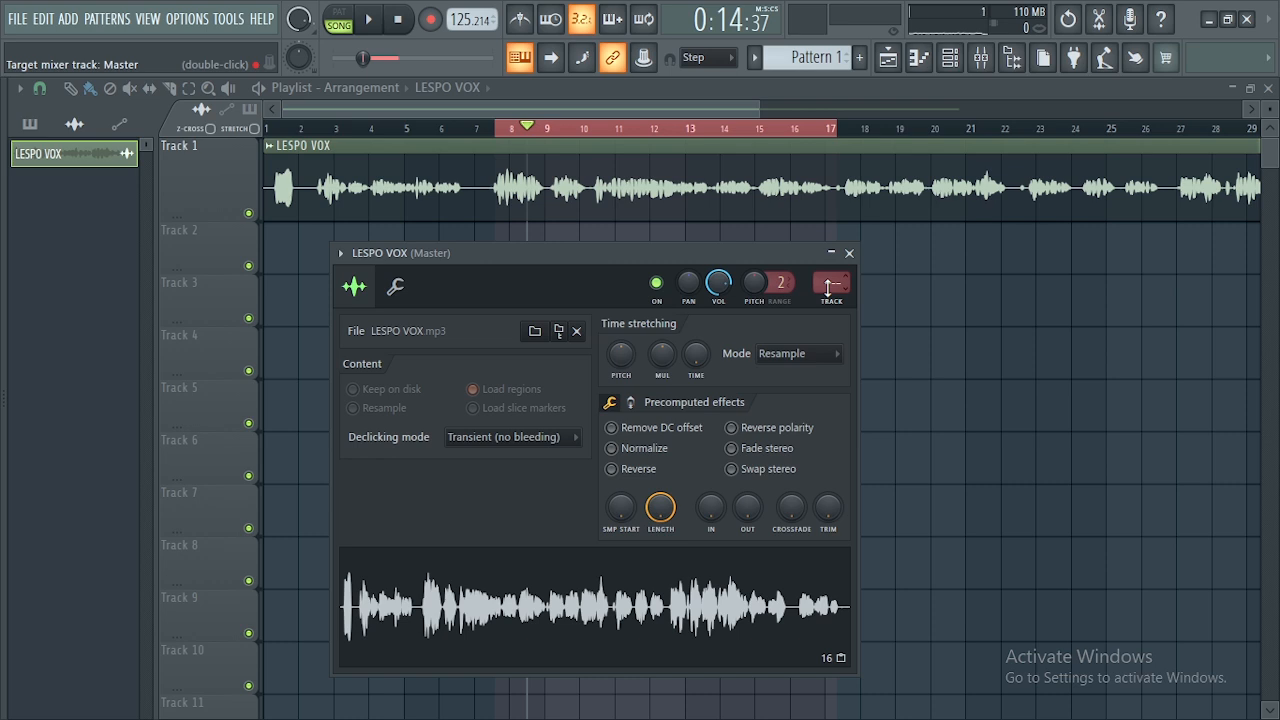
{"action": "scroll", "coordinate": [828, 288], "scroll_direction": "up", "scroll_amount": 1}
{"action": "left_click", "coordinate": [980, 57]}
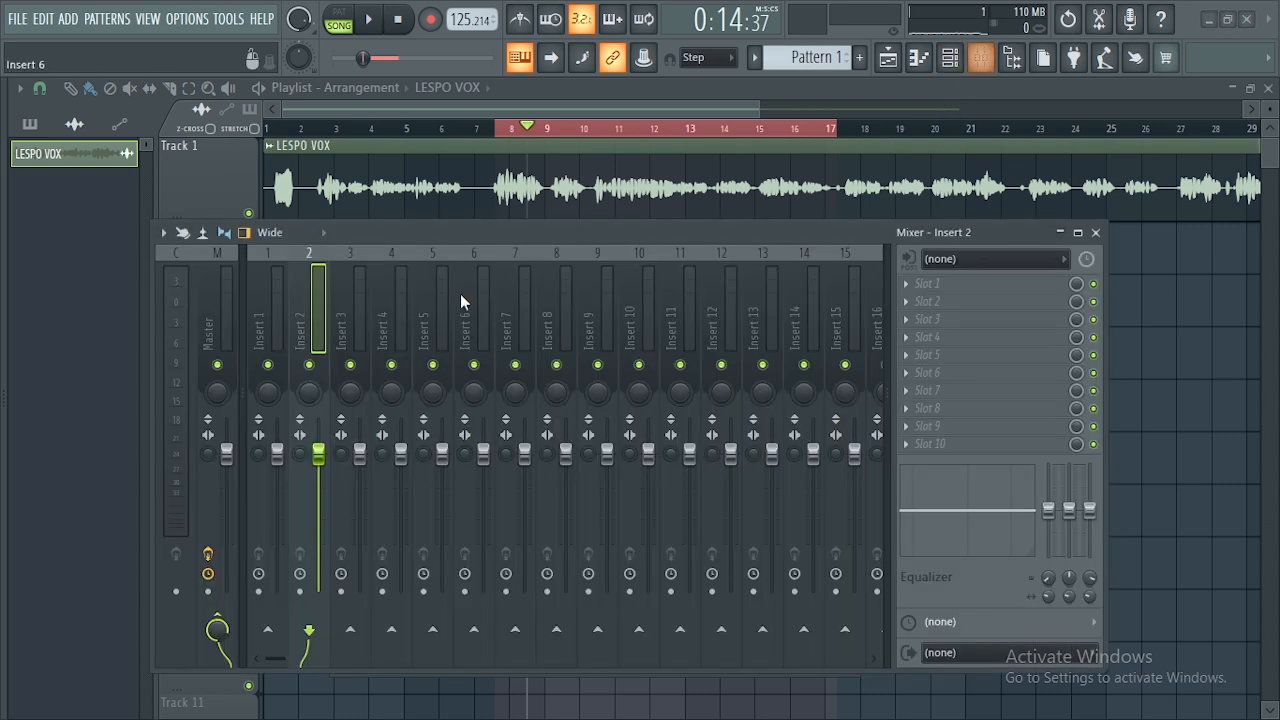
- Raise the mixer window slightly and briefly play the song to hear the vocal
{"action": "left_click_drag", "start_coordinate": [457, 229], "coordinate": [449, 183]}
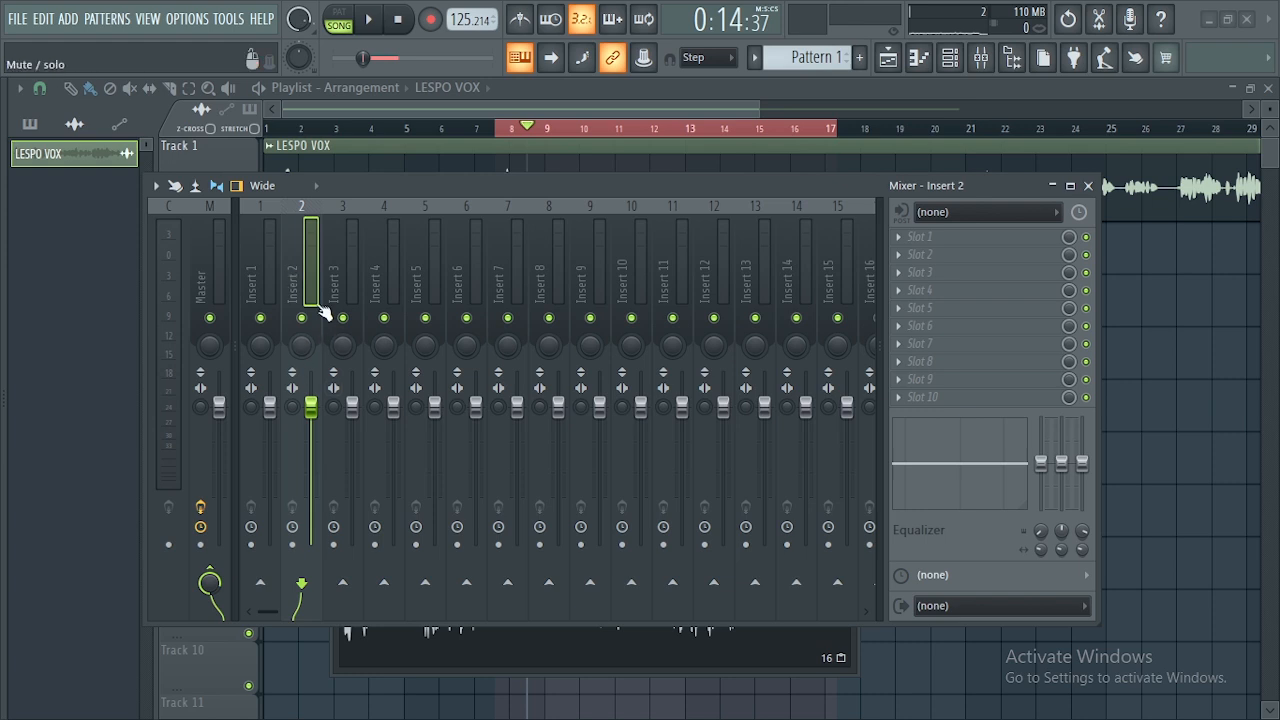
{"action": "key", "text": "space"}
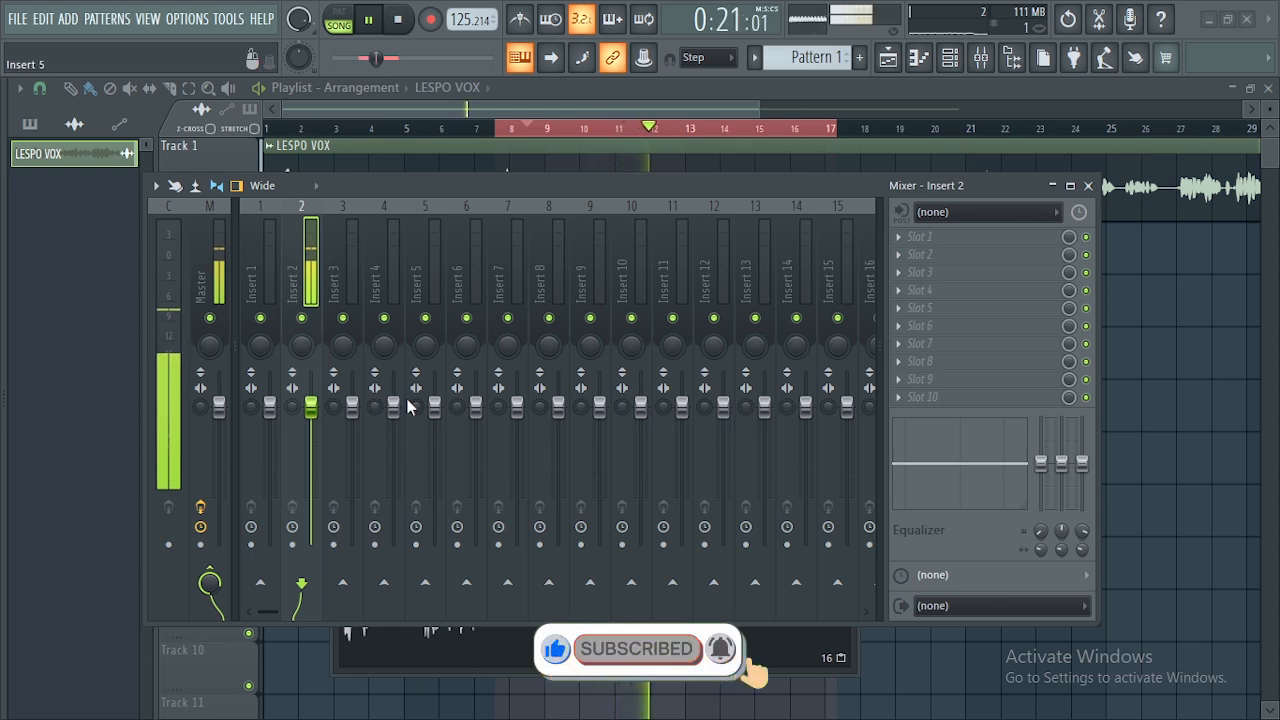
{"action": "key", "text": "space"}
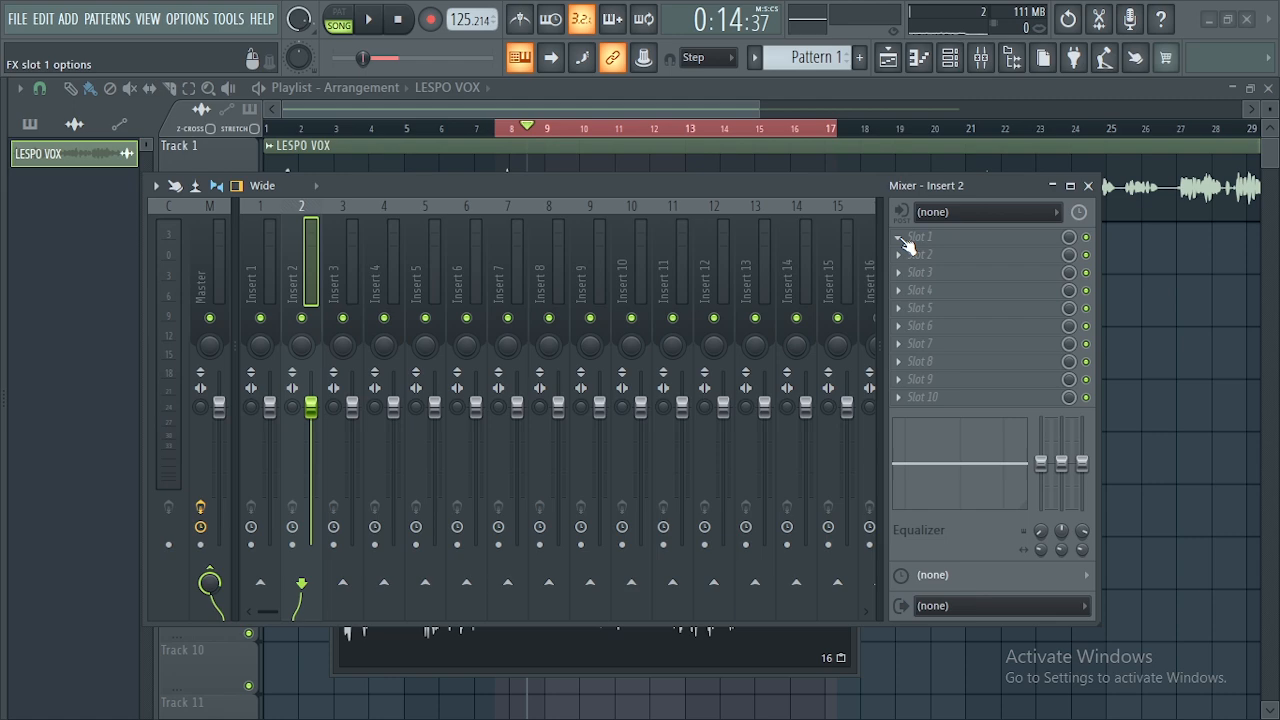
- Load Auto-Tune Artist into Insert 2's first effect slot and make its window Detached
{"action": "left_click", "coordinate": [902, 238]}
{"action": "left_click_drag", "start_coordinate": [437, 185], "coordinate": [498, 199]}
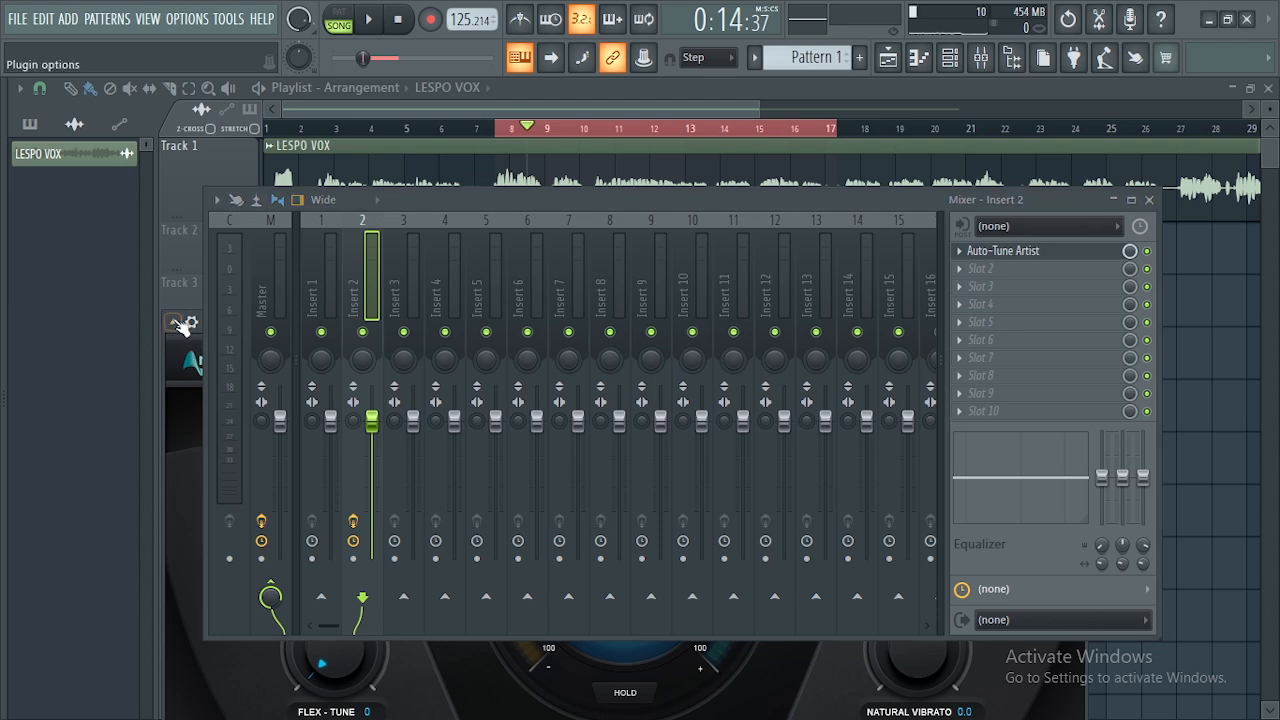
{"action": "left_click", "coordinate": [178, 324]}
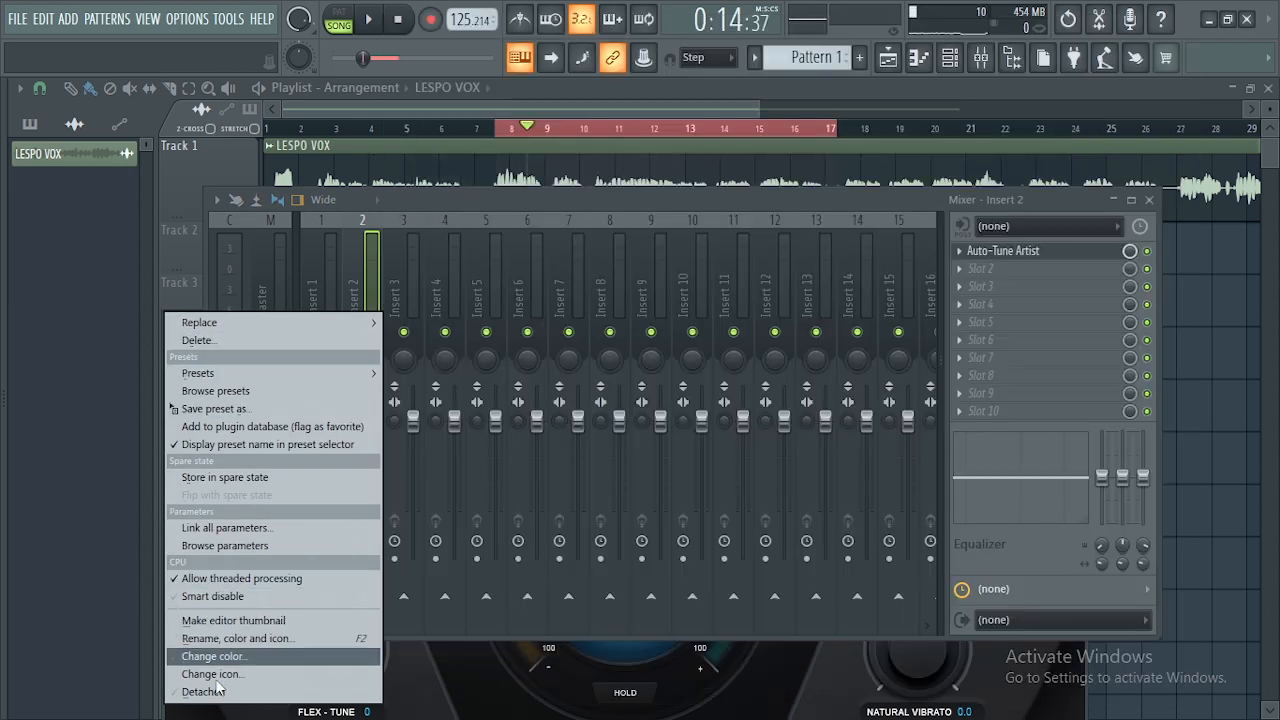
{"action": "left_click", "coordinate": [218, 697]}
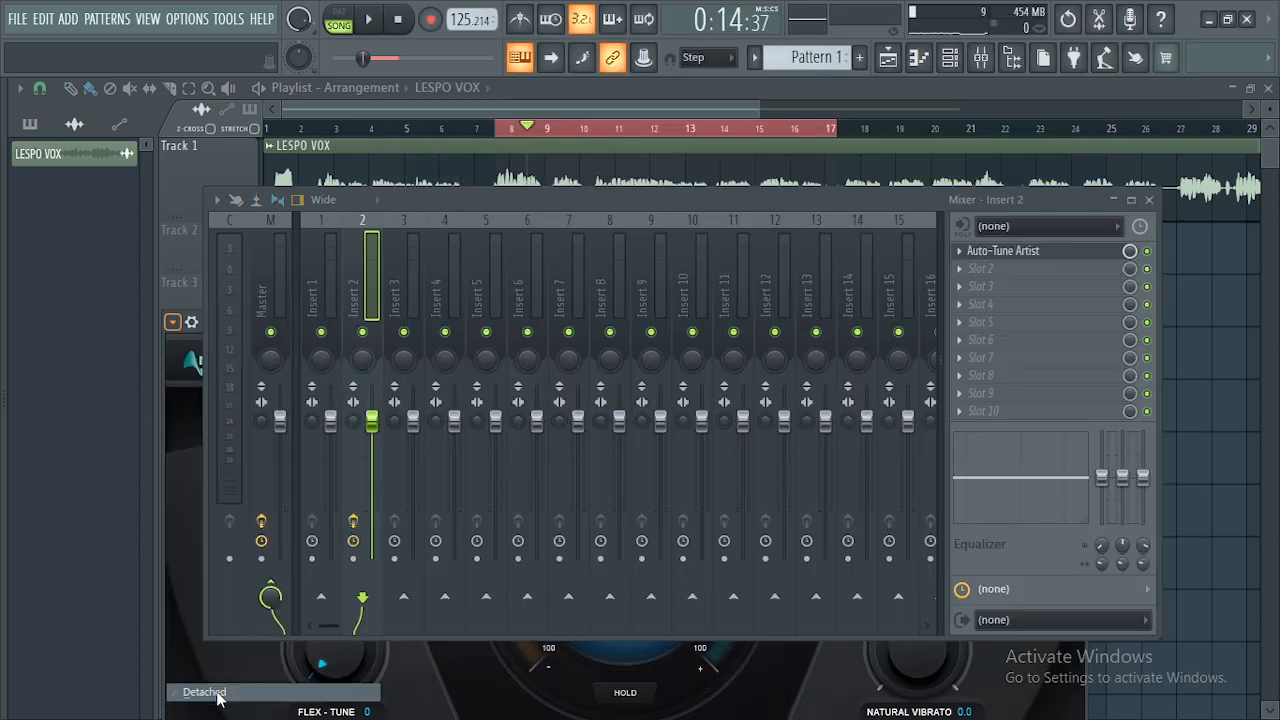
- Move the detached Auto-Tune Artist window up into position
{"action": "left_click_drag", "start_coordinate": [336, 320], "coordinate": [362, 165]}
{"action": "double_click", "coordinate": [362, 167]}
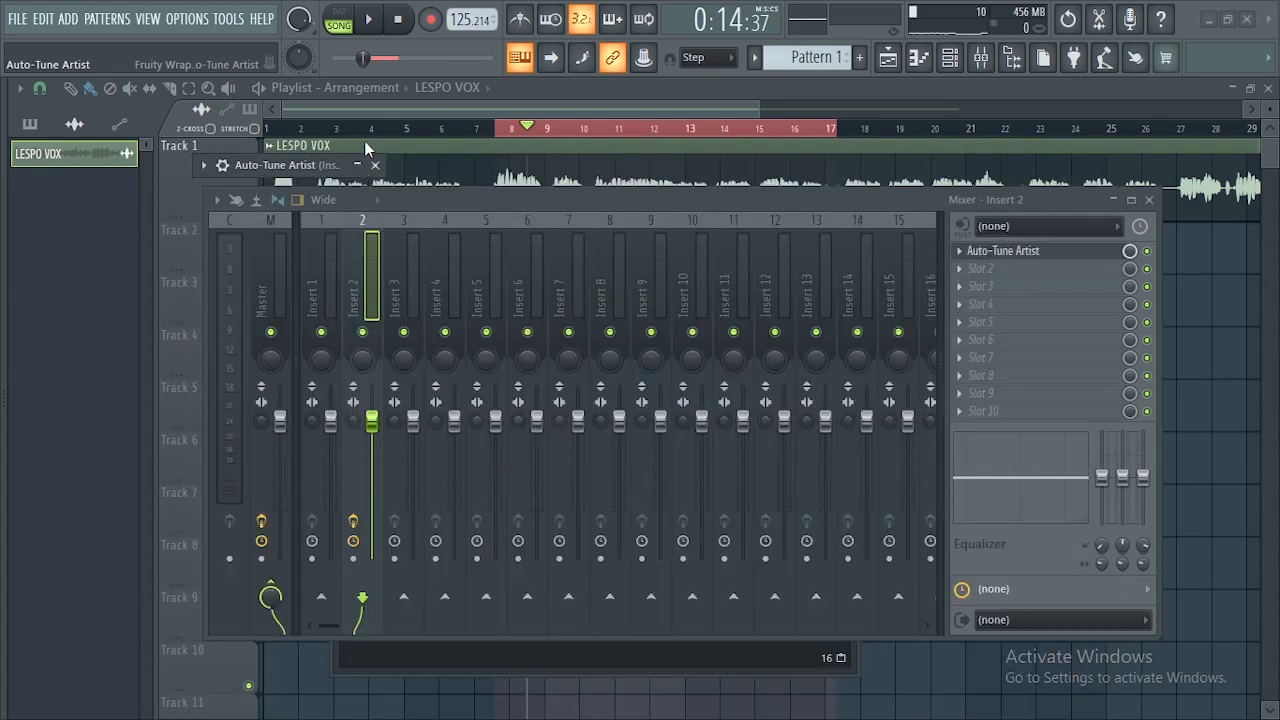
{"action": "double_click", "coordinate": [364, 160]}
{"action": "left_click_drag", "start_coordinate": [968, 170], "coordinate": [955, 117]}
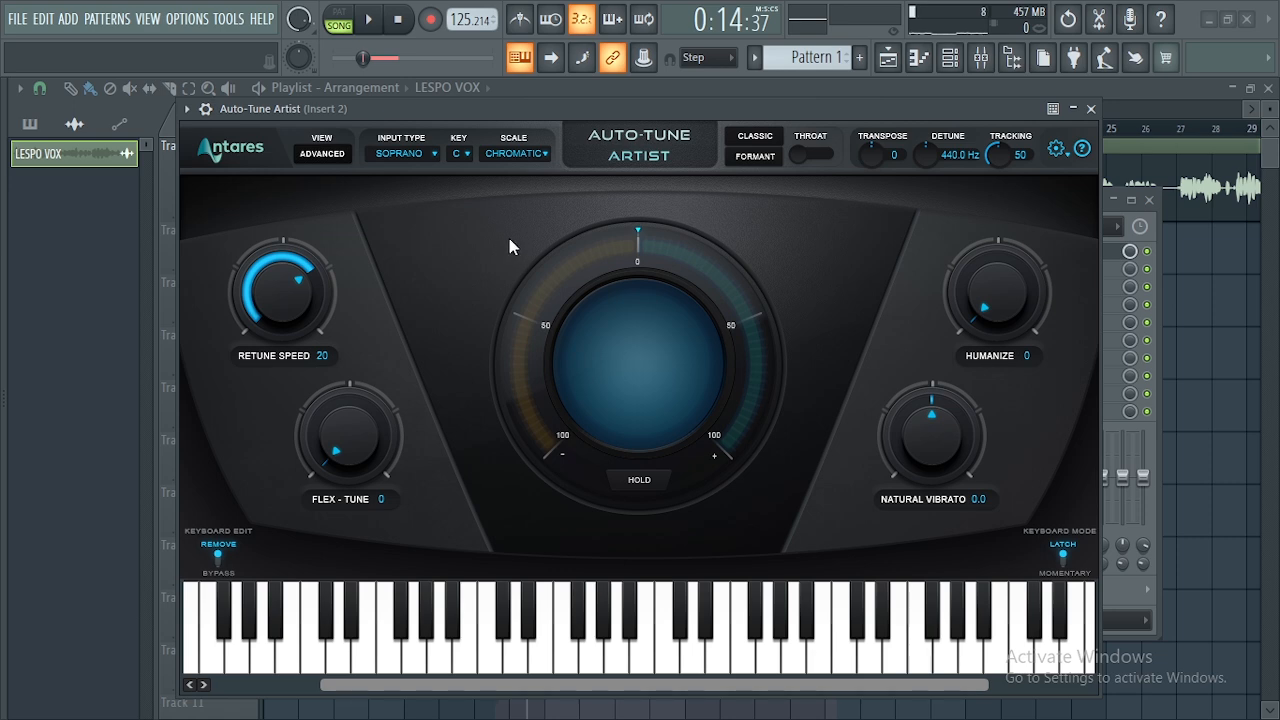
- Check the Scale and Key lists without changing C Chromatic, then close Auto-Tune Artist
{"action": "mouse_move", "coordinate": [557, 110]}
{"action": "left_mouse_down"}
{"action": "mouse_move", "coordinate": [557, 126]}
{"action": "mouse_move", "coordinate": [553, 113]}
{"action": "left_mouse_up"}
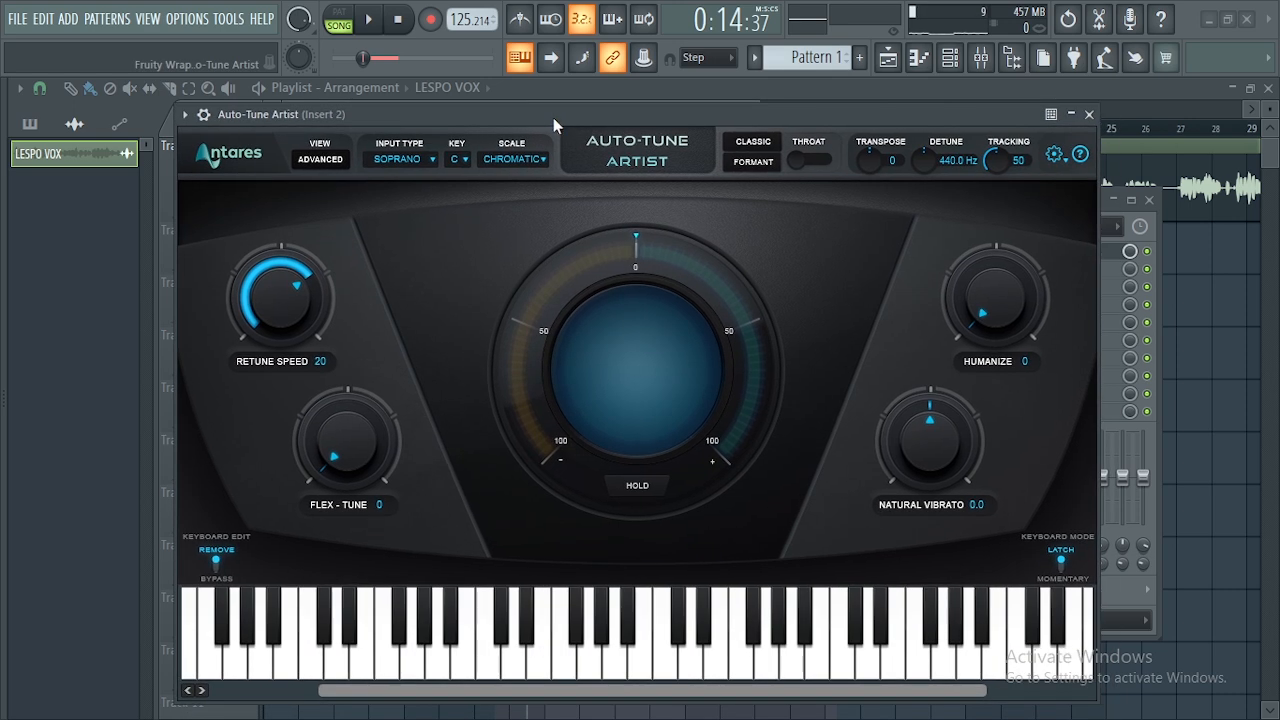
{"action": "left_click", "coordinate": [510, 160]}
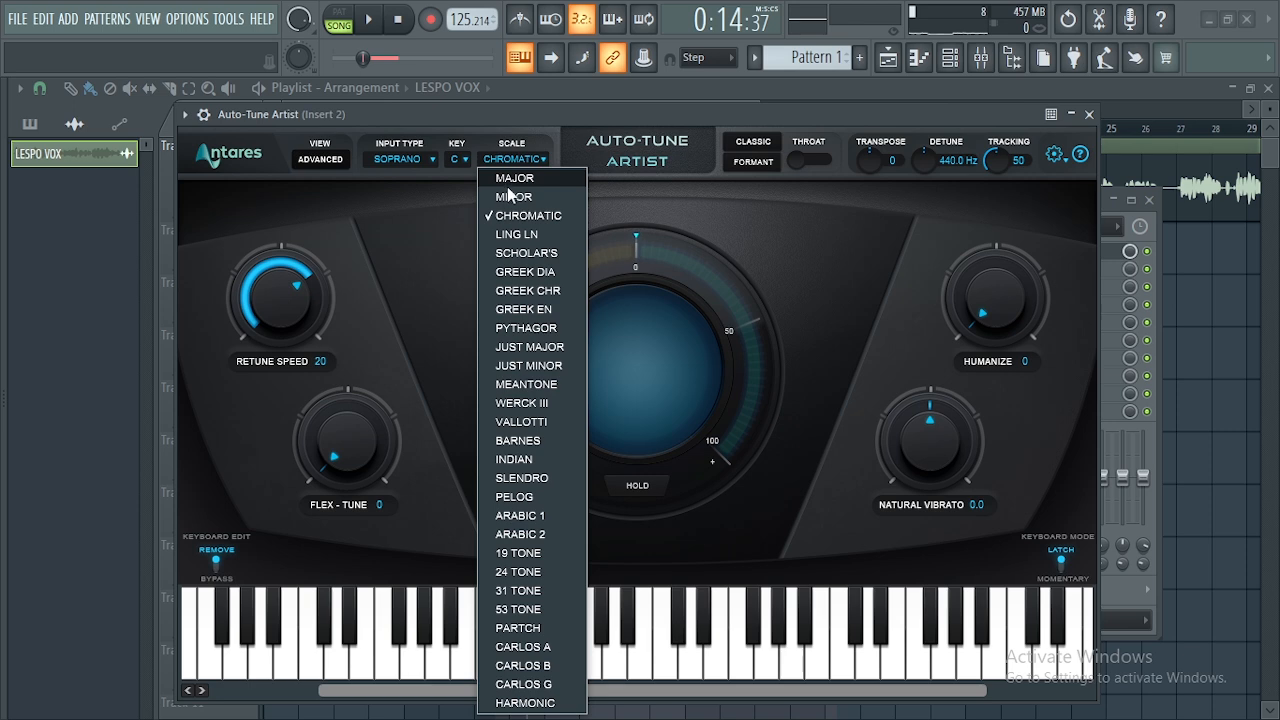
{"action": "left_click", "coordinate": [461, 163]}
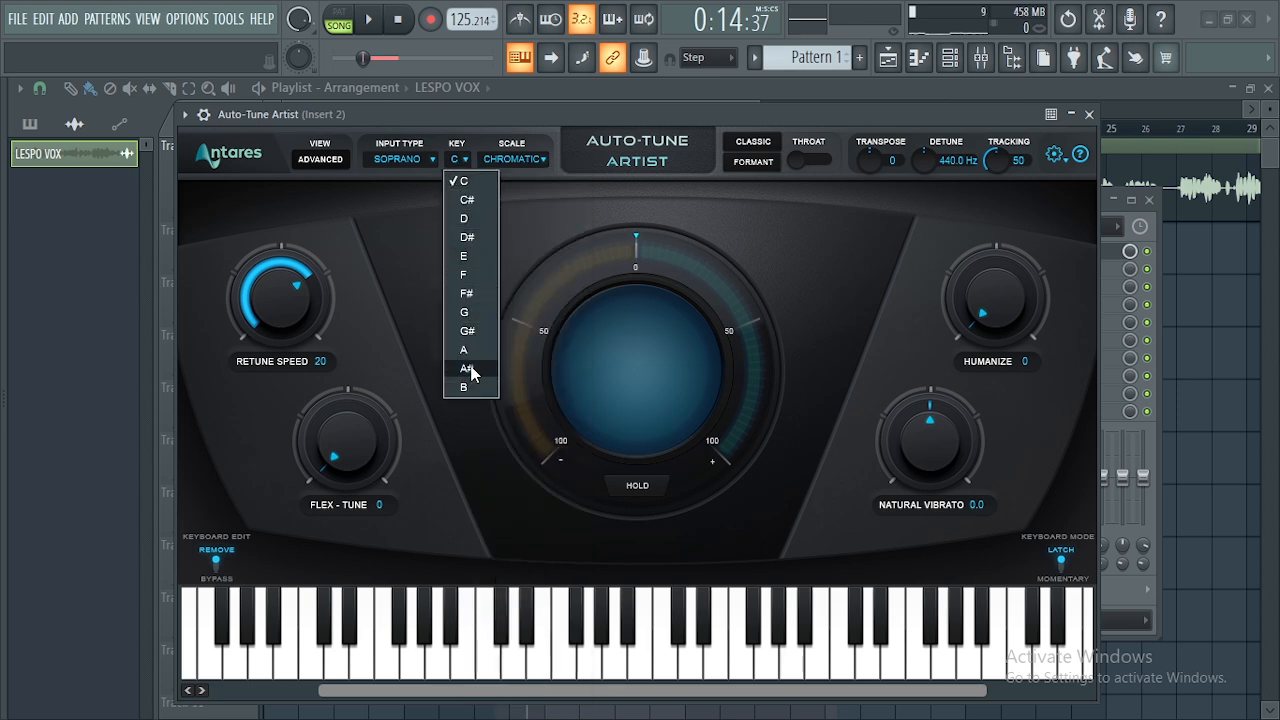
{"action": "left_click", "coordinate": [529, 238]}
{"action": "left_click", "coordinate": [1089, 114]}
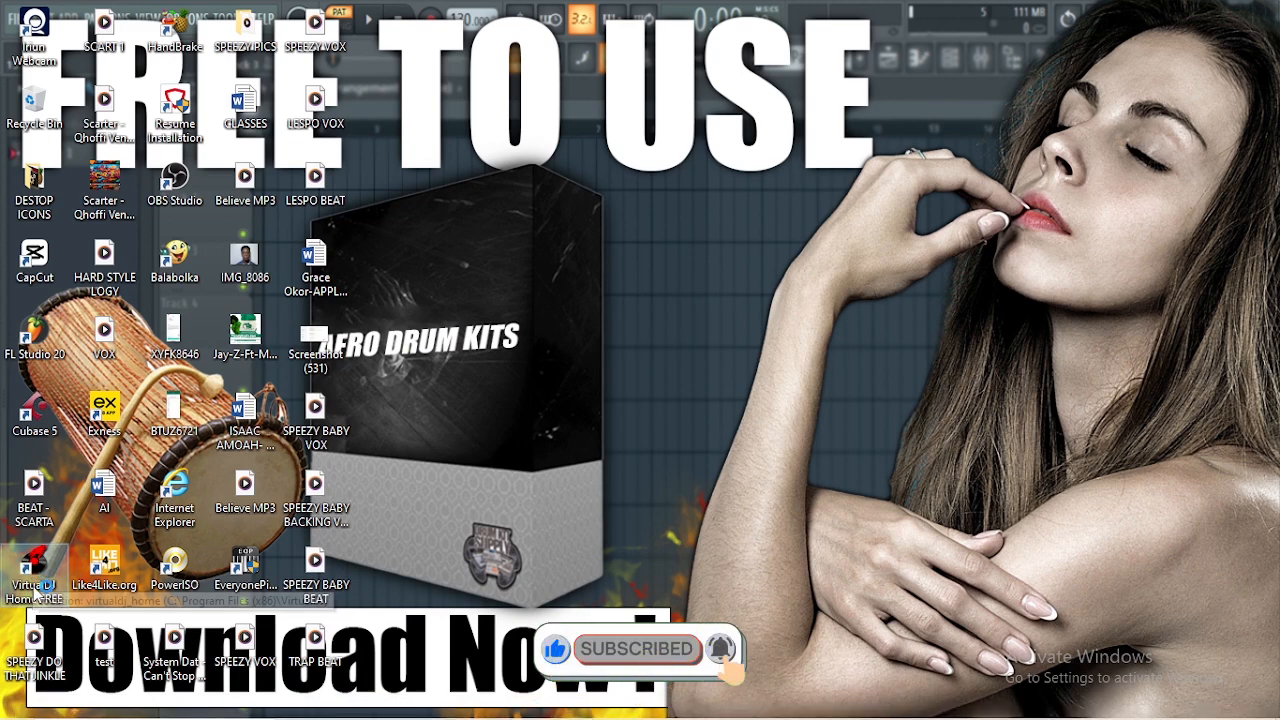
- Launch VirtualDJ and load LESPO VOX on the left deck, detecting key Em at 101.22 BPM
{"action": "double_click", "coordinate": [110, 580]}
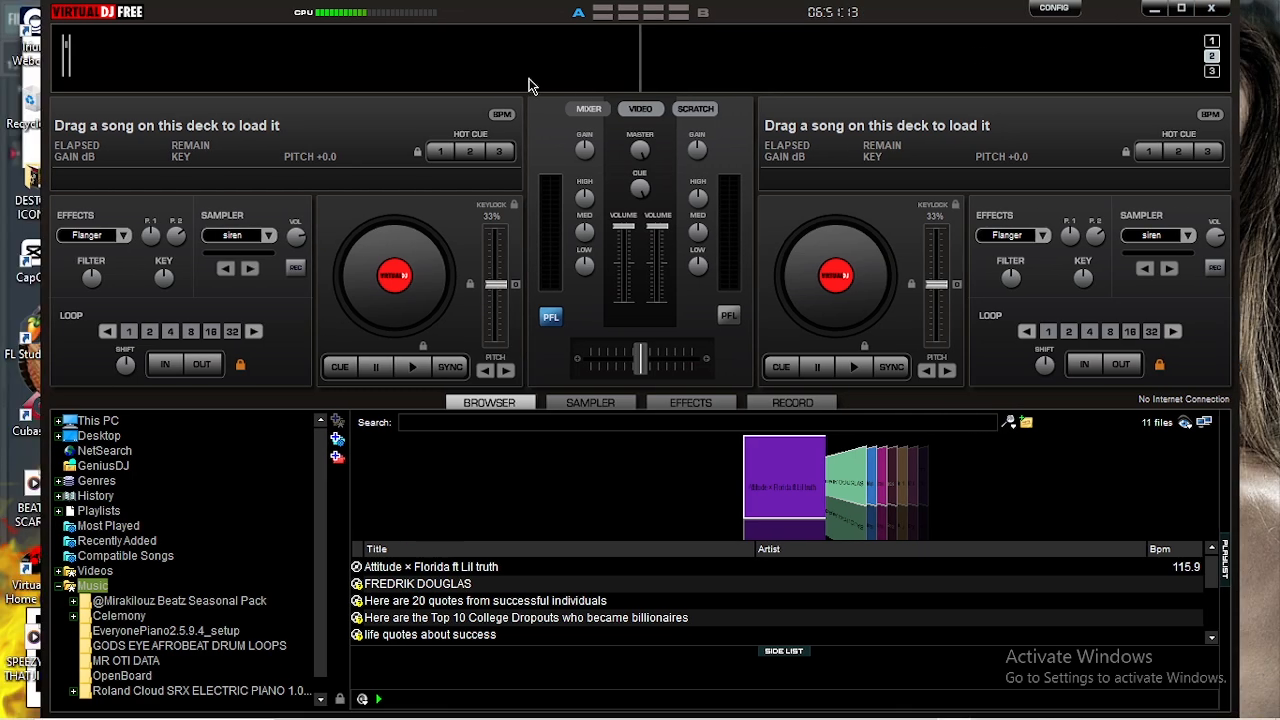
{"action": "left_click", "coordinate": [1218, 8]}
{"action": "left_click_drag", "start_coordinate": [467, 81], "coordinate": [688, 99]}
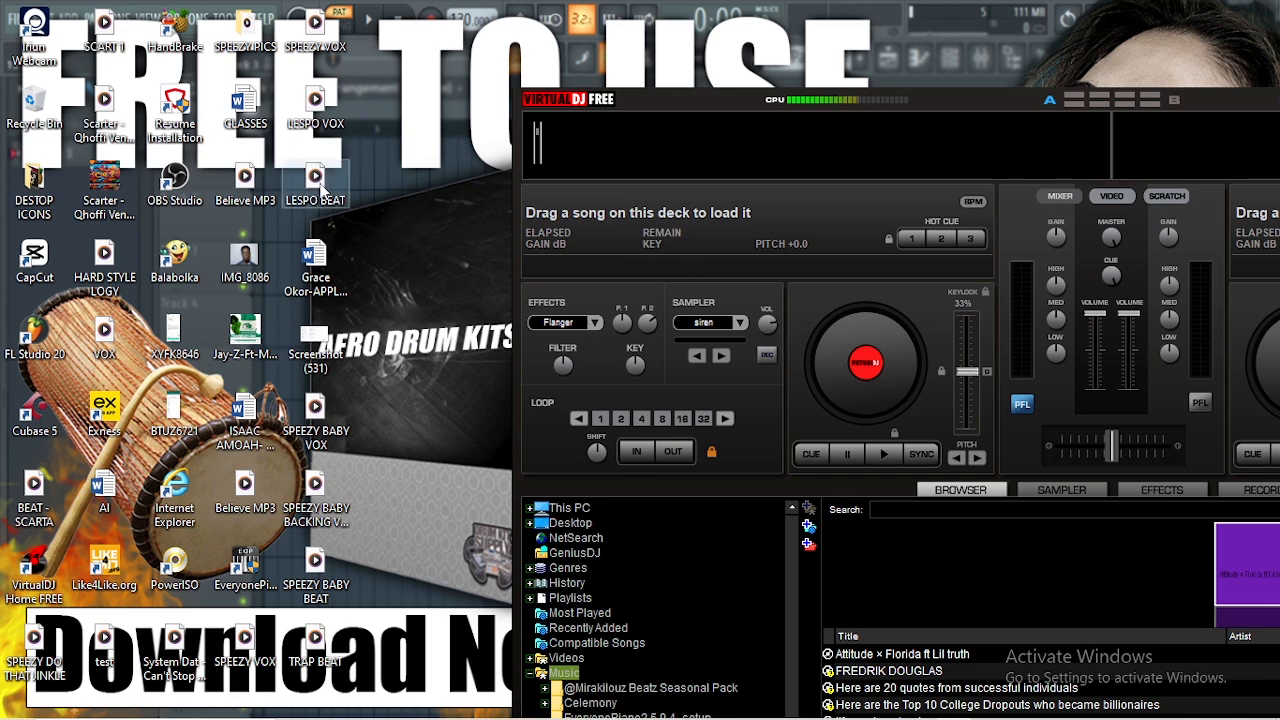
{"action": "left_click_drag", "start_coordinate": [315, 95], "coordinate": [612, 215]}
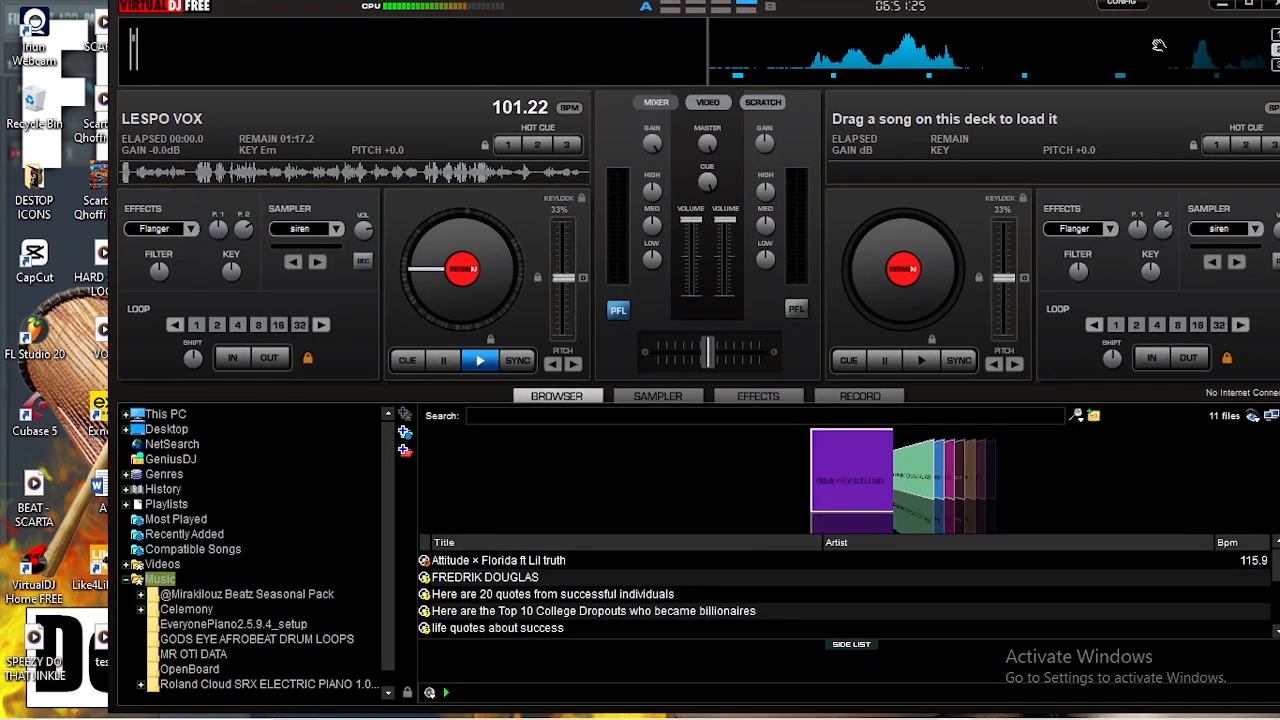
- Close VirtualDJ and return to FL Studio's mixer
{"action": "left_click", "coordinate": [1248, 5]}
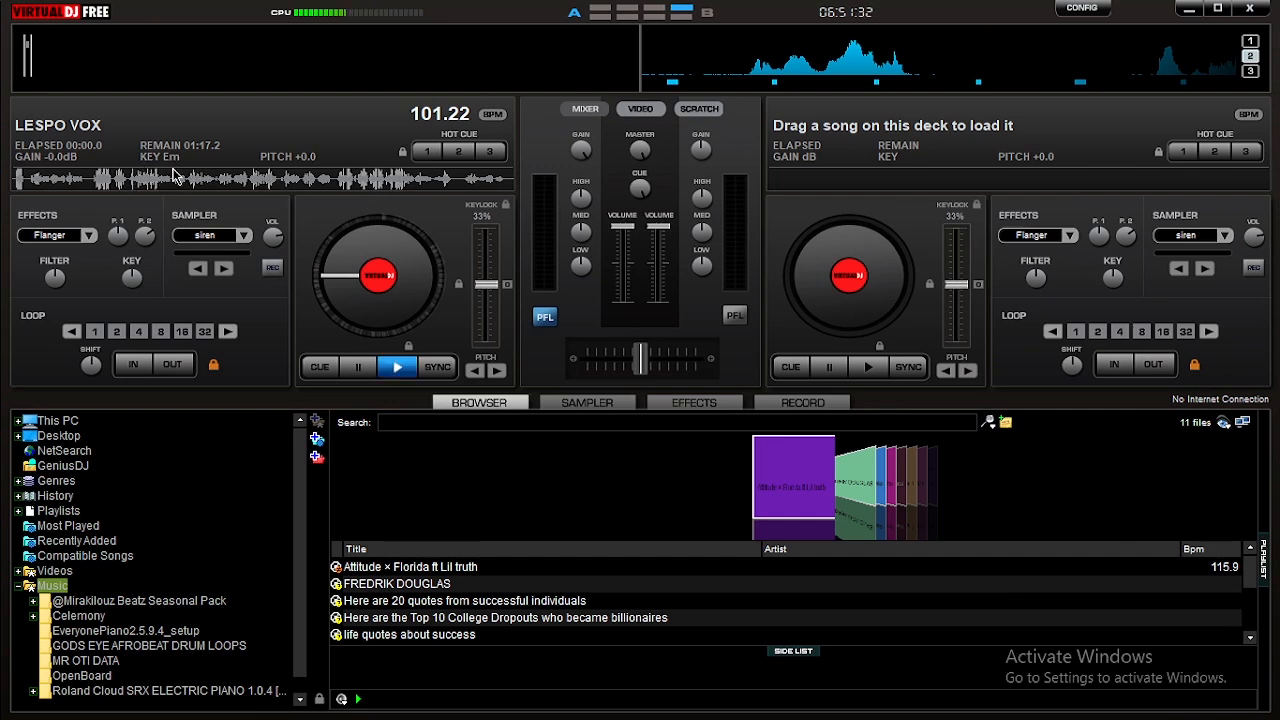
{"action": "left_click", "coordinate": [1250, 8]}
{"action": "left_click", "coordinate": [919, 706]}
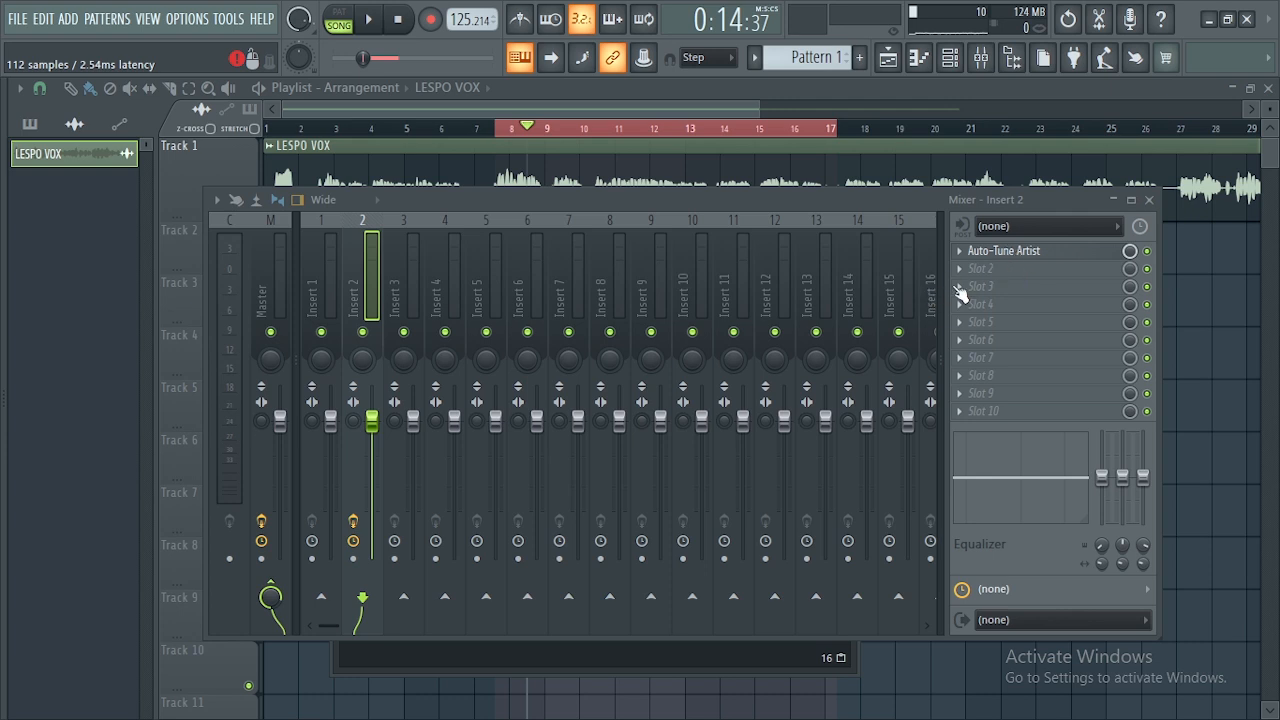
- Set Auto-Tune Artist to key E with the Minor scale and play the vocal
{"action": "left_click", "coordinate": [1006, 251]}
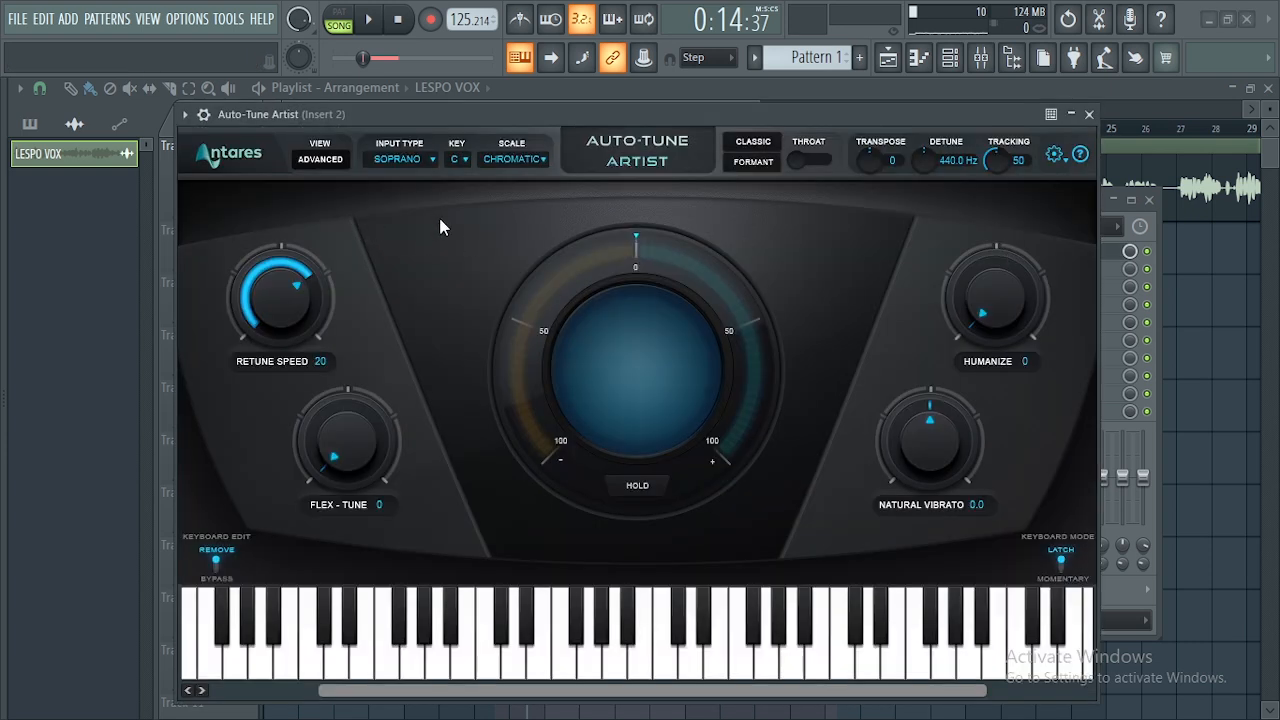
{"action": "left_click", "coordinate": [511, 158]}
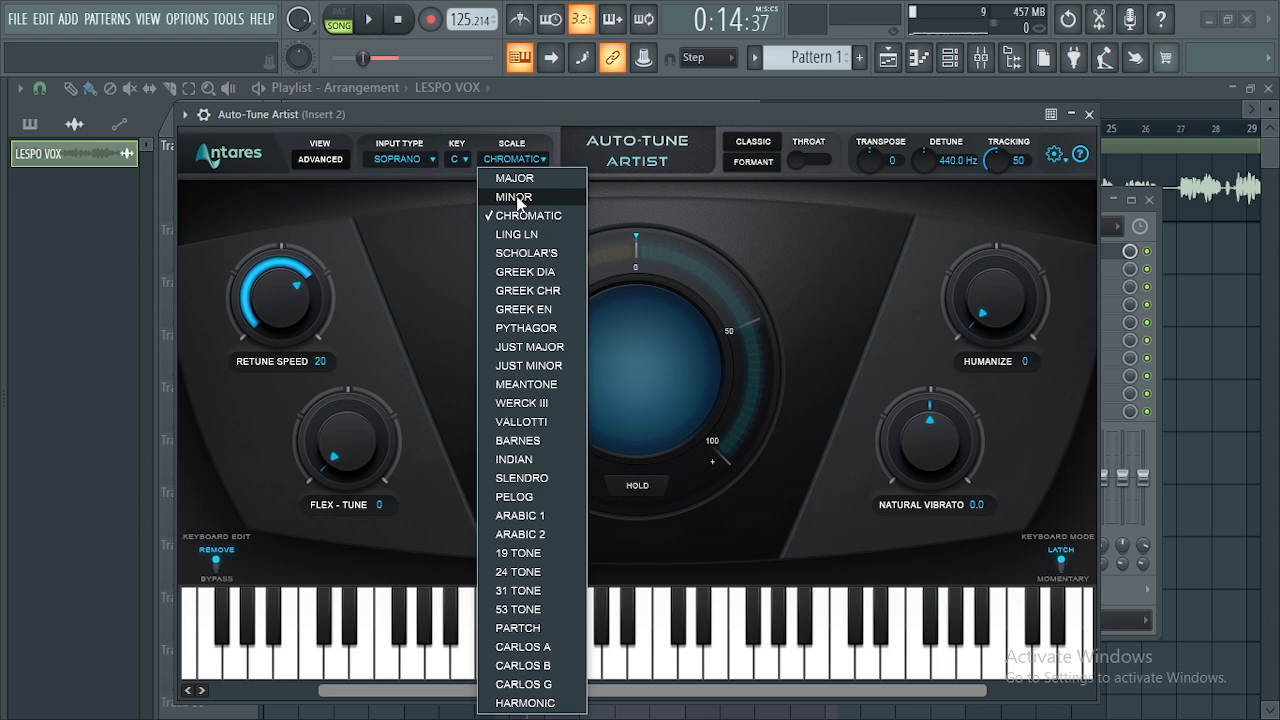
{"action": "left_click", "coordinate": [515, 195]}
{"action": "left_click", "coordinate": [458, 166]}
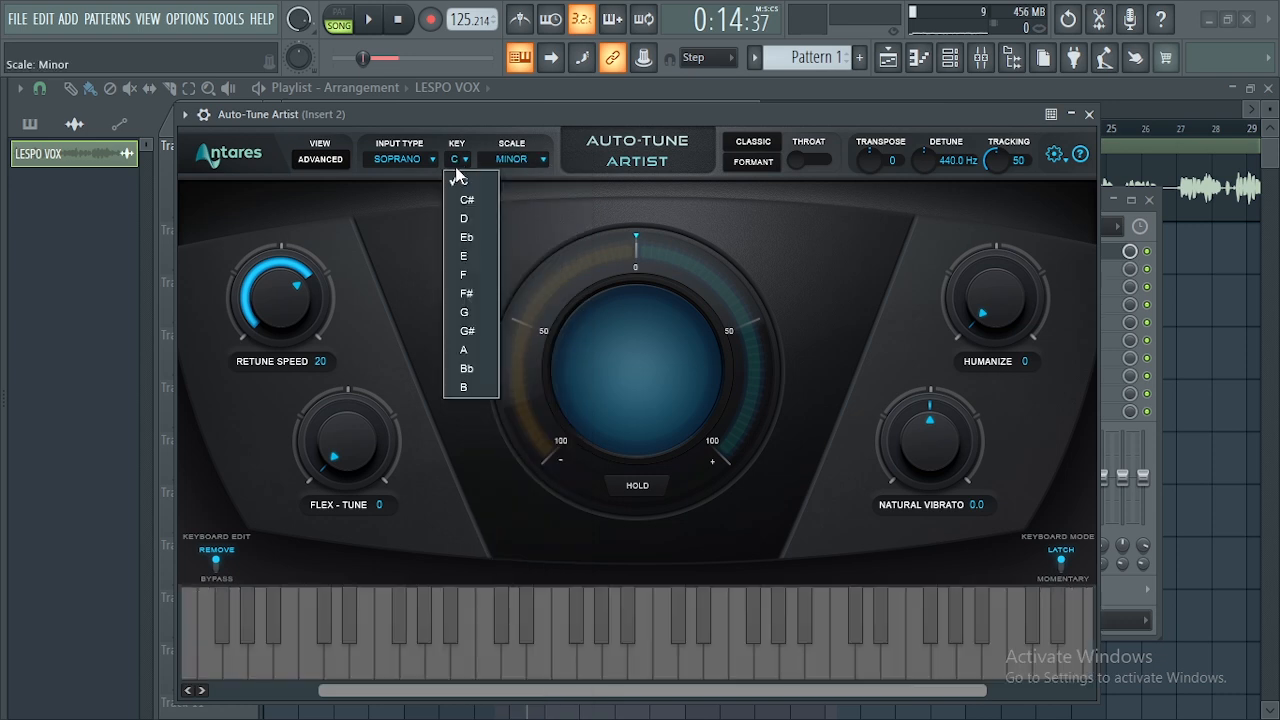
{"action": "left_click", "coordinate": [466, 255]}
{"action": "mouse_move", "coordinate": [501, 118]}
{"action": "left_mouse_down"}
{"action": "mouse_move", "coordinate": [524, 133]}
{"action": "mouse_move", "coordinate": [510, 133]}
{"action": "left_mouse_up"}
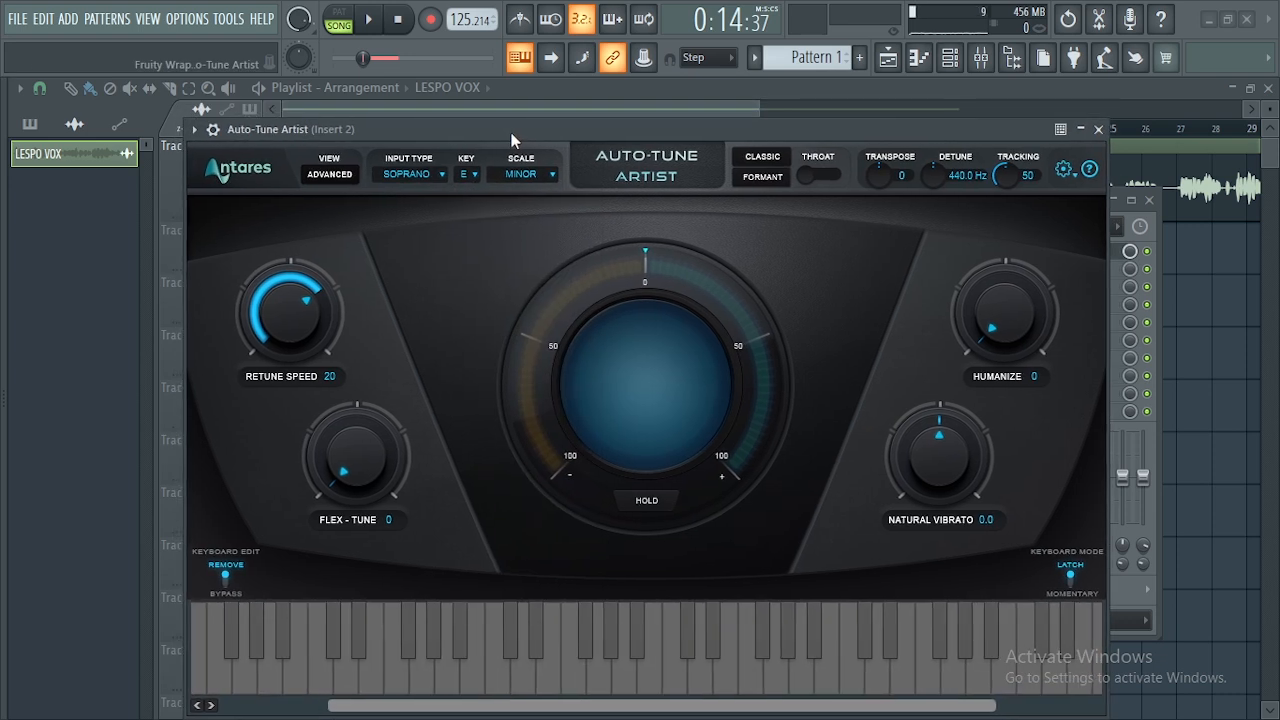
{"action": "key", "text": "space"}
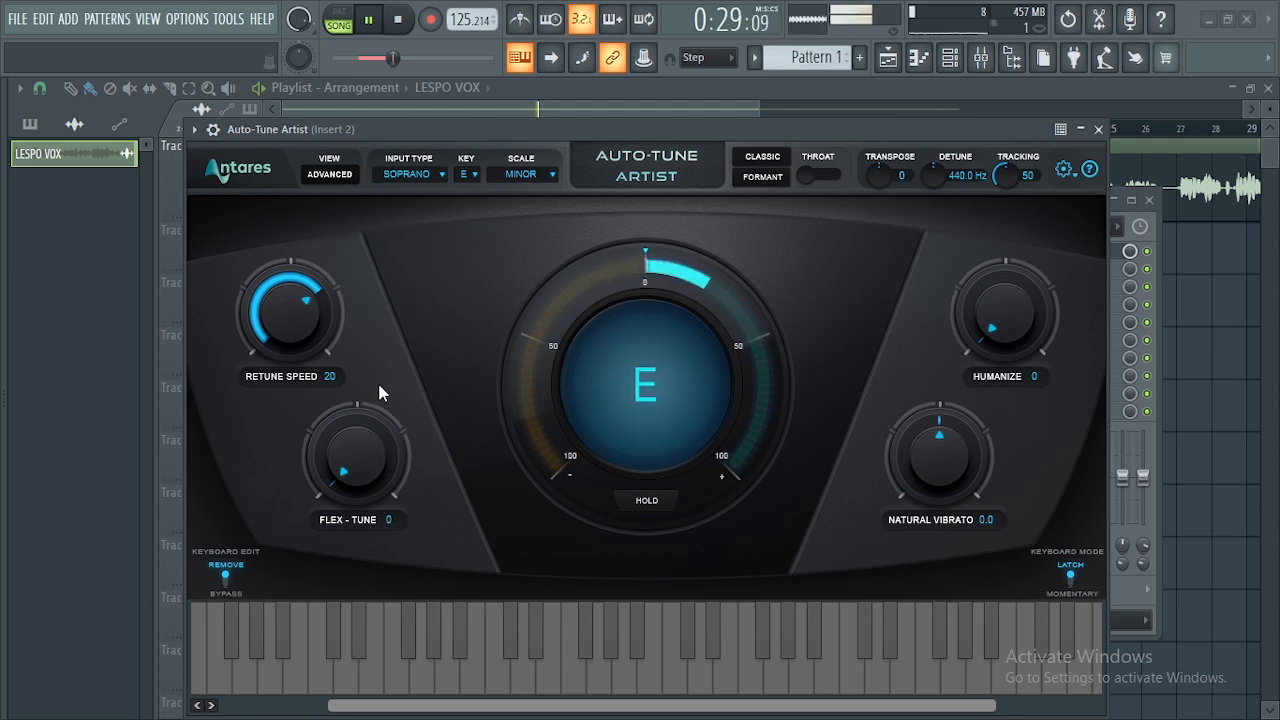
{"action": "key", "text": "space"}
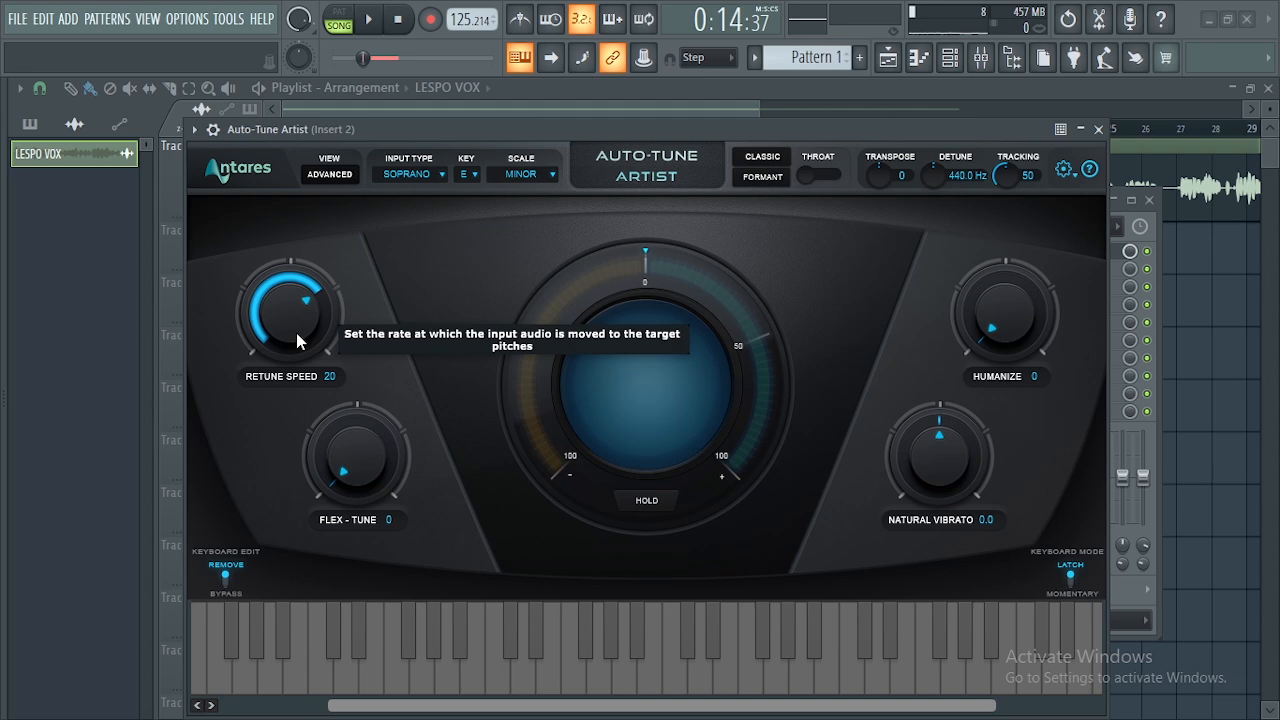
- Drop Retune Speed to 0, then raise it through 2 to settle at 8
{"action": "left_click_drag", "start_coordinate": [296, 333], "coordinate": [302, 229]}
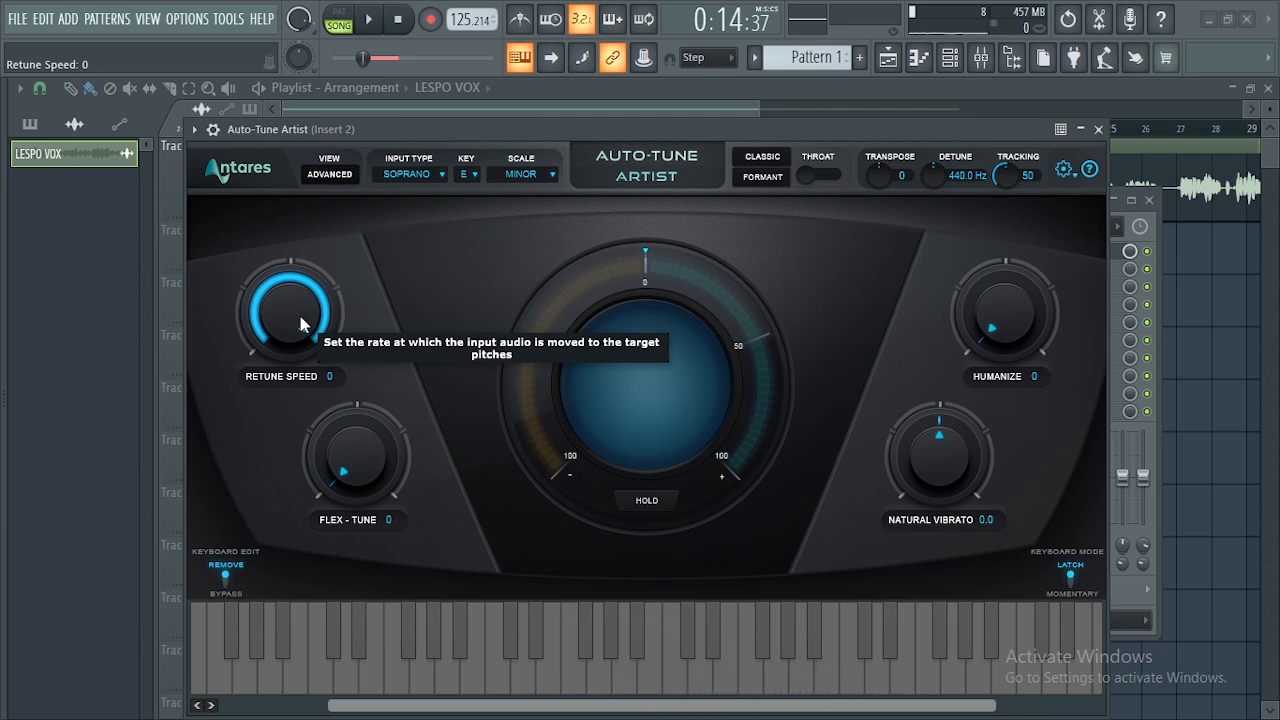
{"action": "left_click_drag", "start_coordinate": [301, 323], "coordinate": [301, 335]}
{"action": "mouse_move", "coordinate": [307, 352]}
{"action": "left_mouse_down"}
{"action": "mouse_move", "coordinate": [313, 396]}
{"action": "mouse_move", "coordinate": [307, 370]}
{"action": "left_mouse_up"}
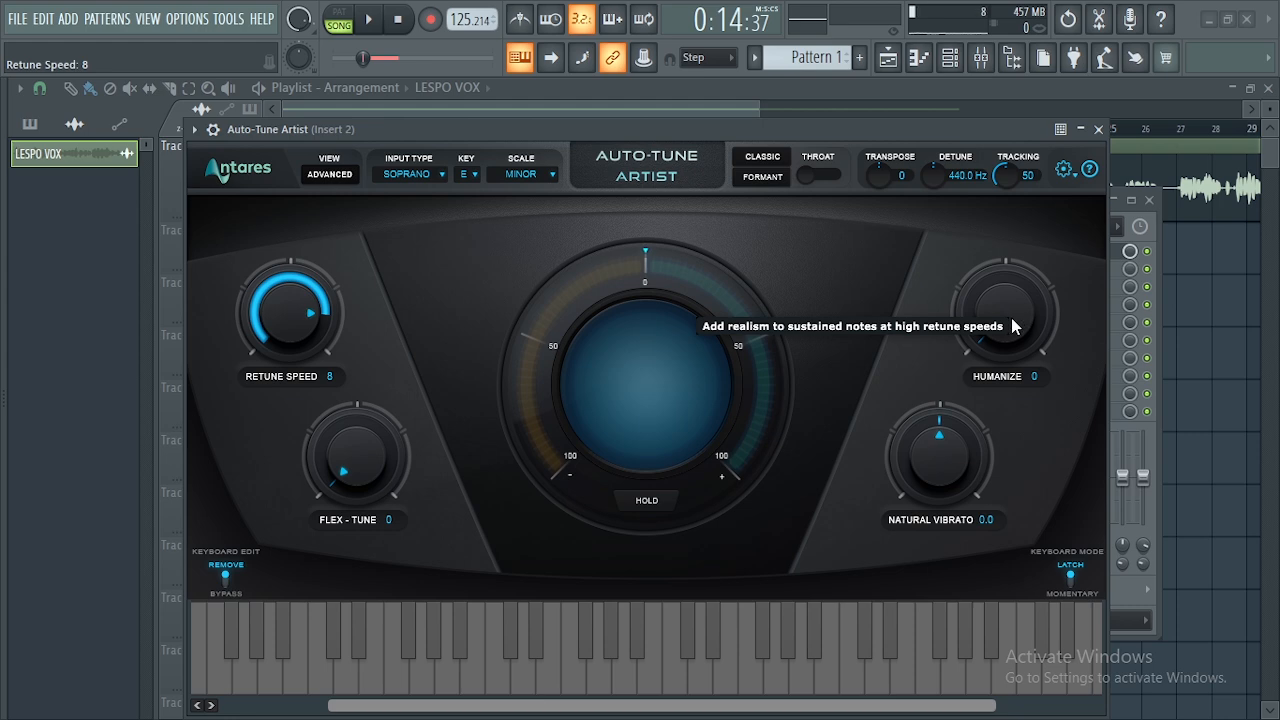
- Try Humanize at 8 and return it to 0, then set Flex-Tune to 1
{"action": "left_click_drag", "start_coordinate": [1017, 314], "coordinate": [985, 262]}
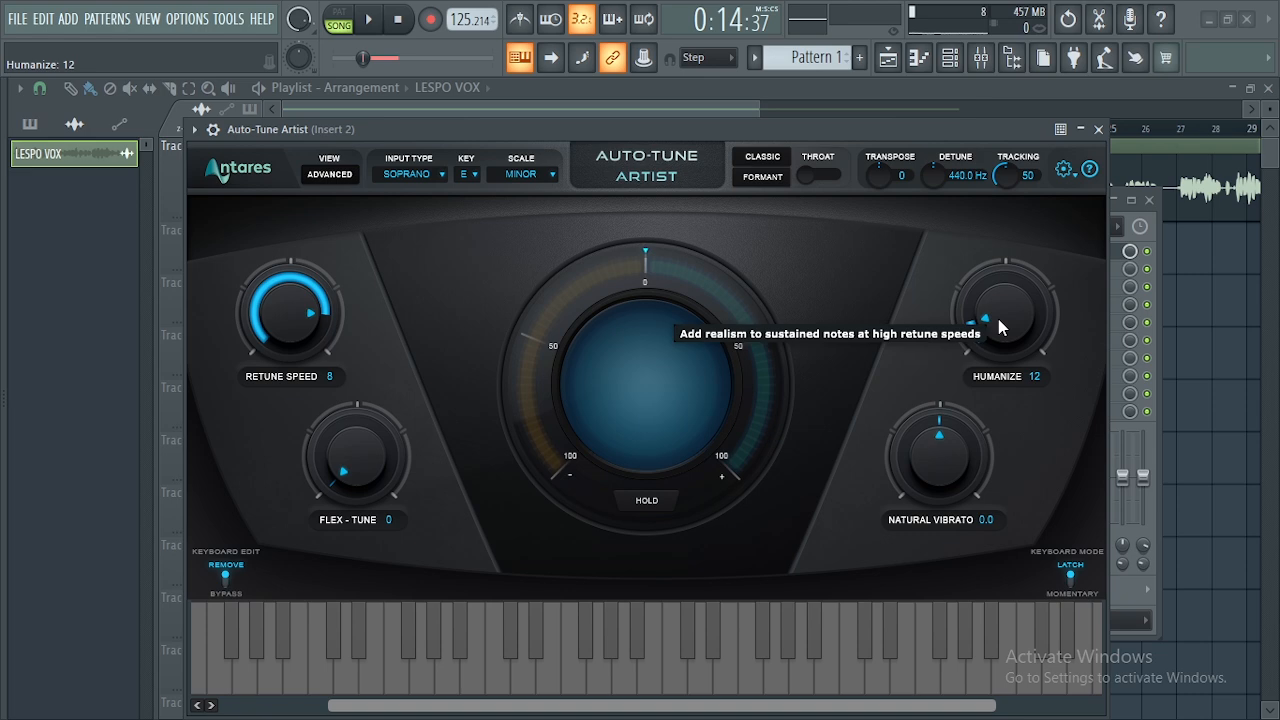
{"action": "left_click_drag", "start_coordinate": [998, 319], "coordinate": [1029, 379]}
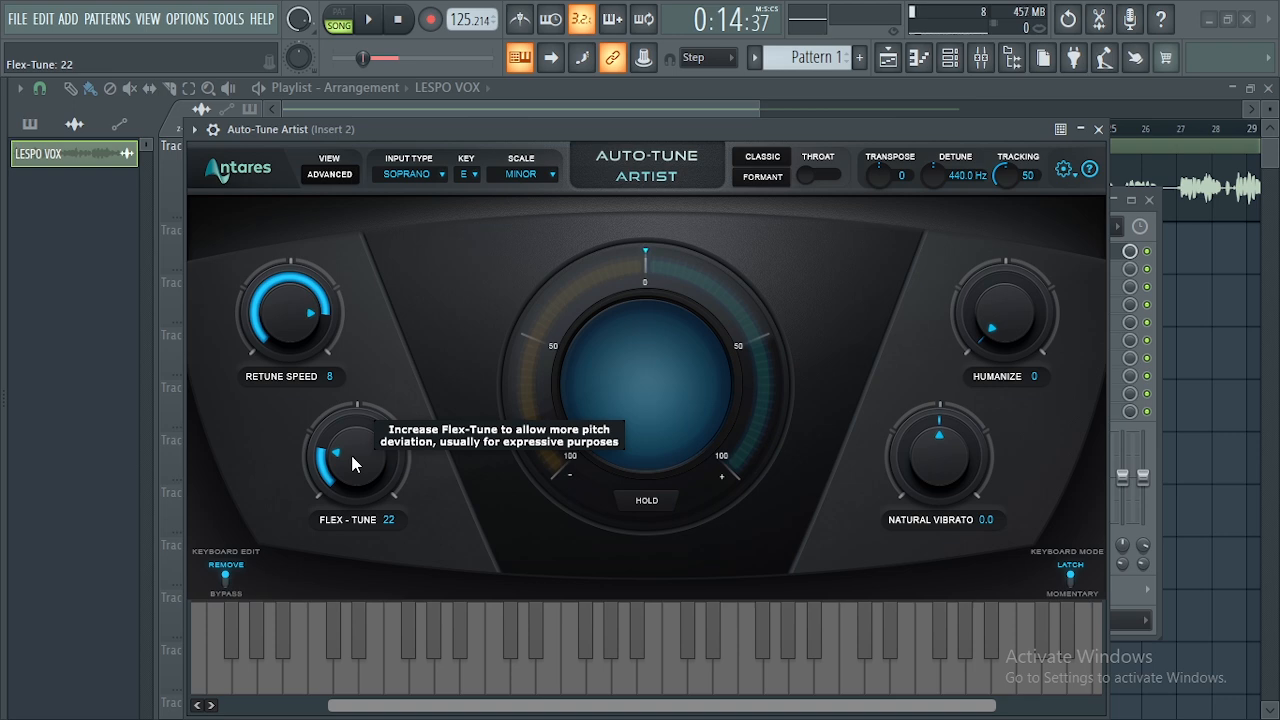
{"action": "left_click_drag", "start_coordinate": [352, 457], "coordinate": [398, 527]}
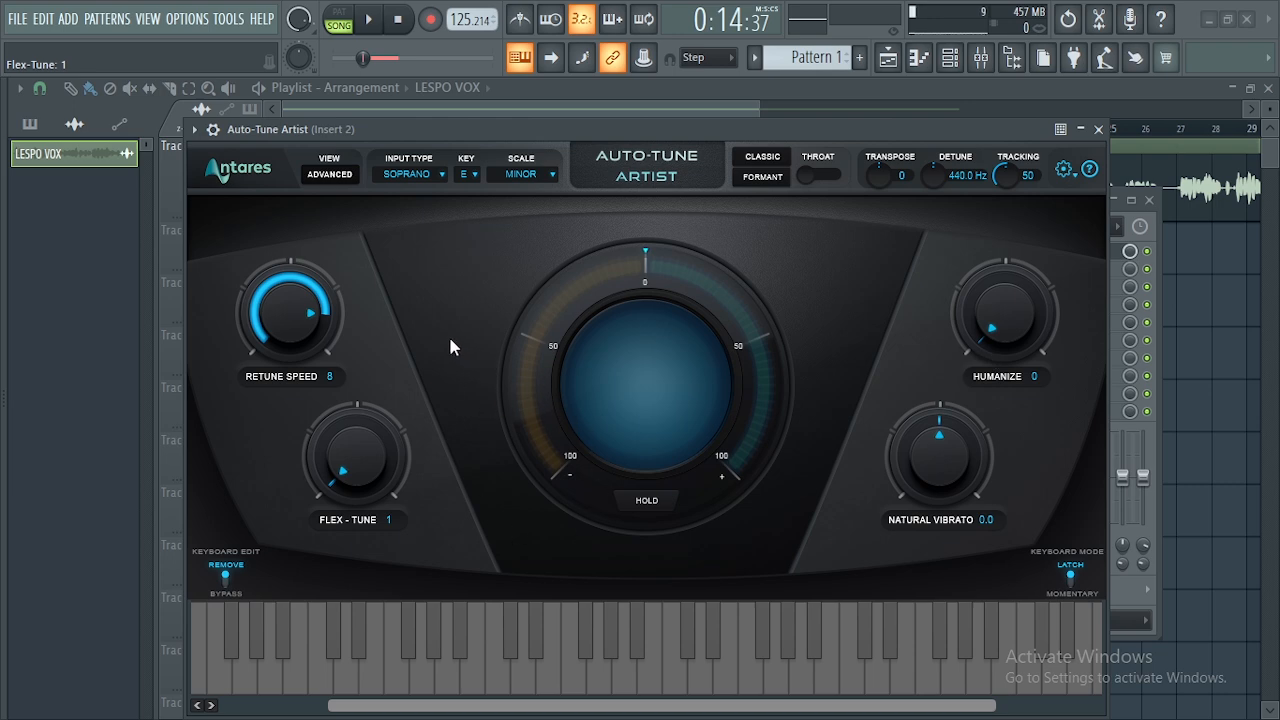
{"action": "left_click", "coordinate": [407, 176]}
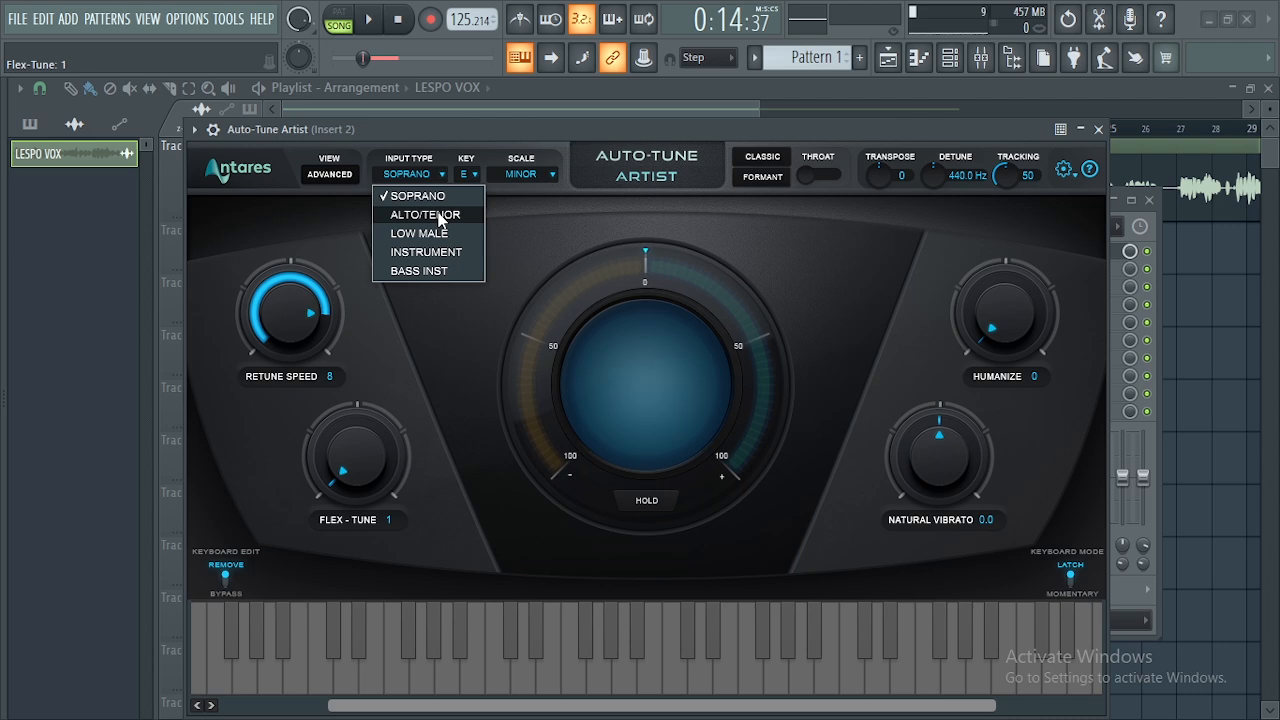
- Keep Soprano as the input type and set Keyboard Edit to Bypass
{"action": "left_click", "coordinate": [544, 240]}
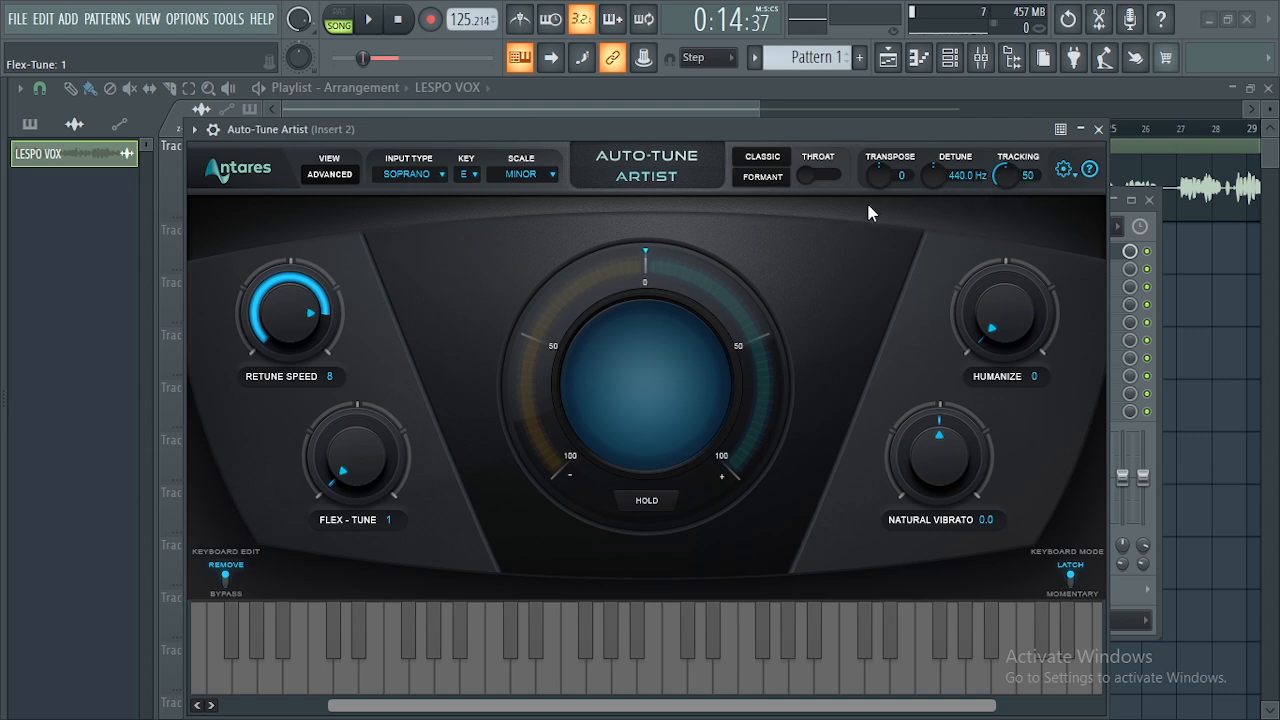
{"action": "left_click", "coordinate": [225, 586]}
{"action": "left_click", "coordinate": [225, 586]}
{"action": "left_click", "coordinate": [225, 586]}
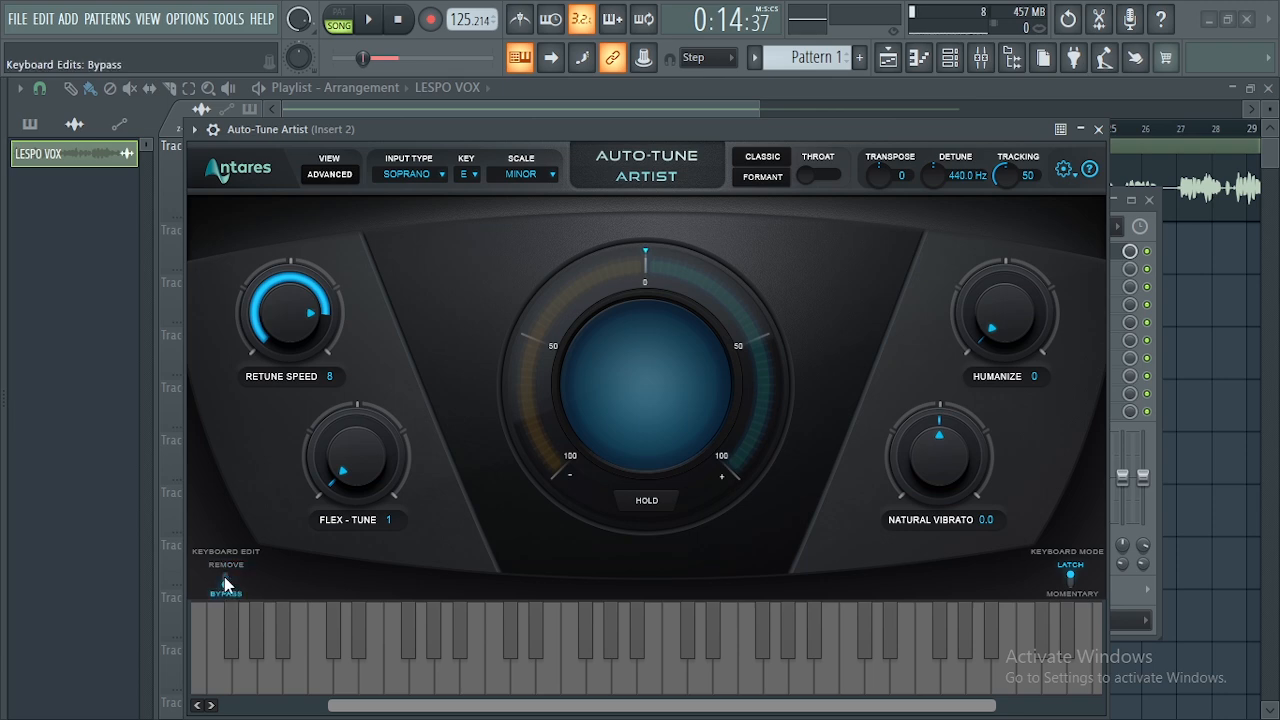
{"action": "left_click", "coordinate": [225, 586]}
{"action": "left_click", "coordinate": [225, 586]}
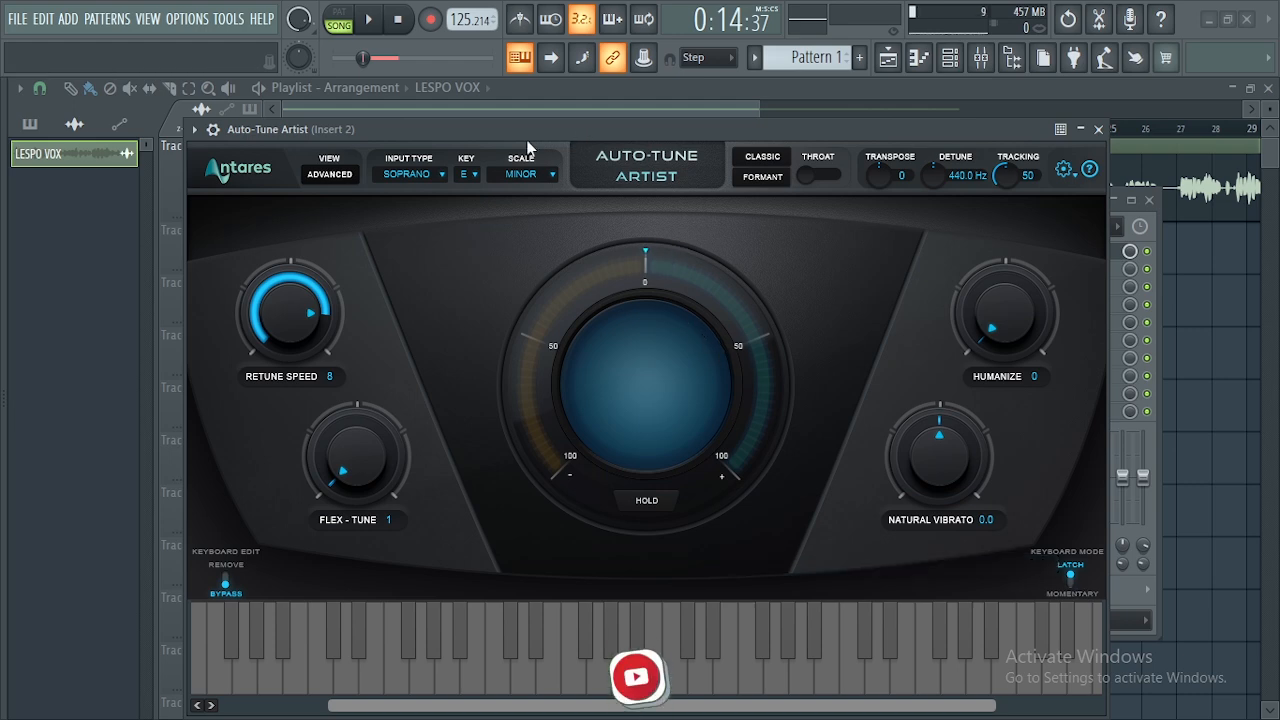
- Play the vocal while sweeping Retune Speed up to 400 and back, settling at 13
{"action": "mouse_move", "coordinate": [521, 133]}
{"action": "left_mouse_down"}
{"action": "mouse_move", "coordinate": [533, 124]}
{"action": "mouse_move", "coordinate": [518, 117]}
{"action": "left_mouse_up"}
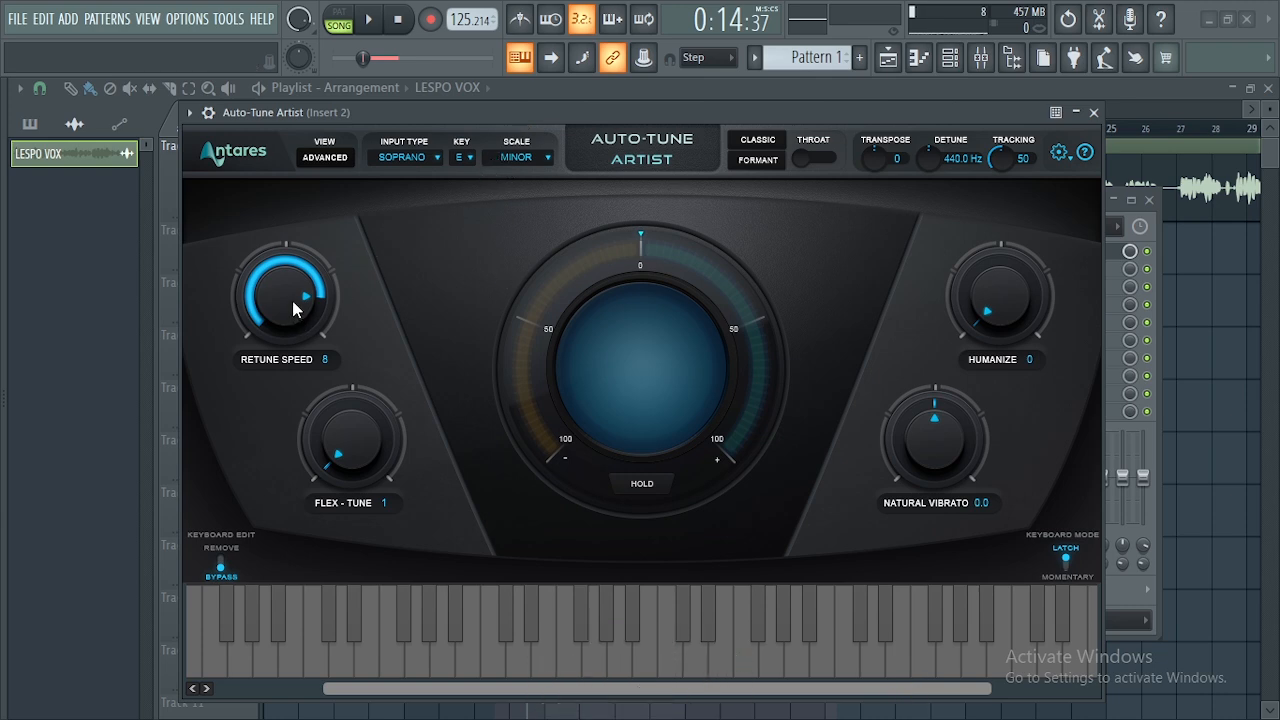
{"action": "scroll", "coordinate": [292, 300], "scroll_direction": "up", "scroll_amount": 5}
{"action": "key", "text": "space"}
{"action": "left_click_drag", "start_coordinate": [290, 318], "coordinate": [290, 270]}
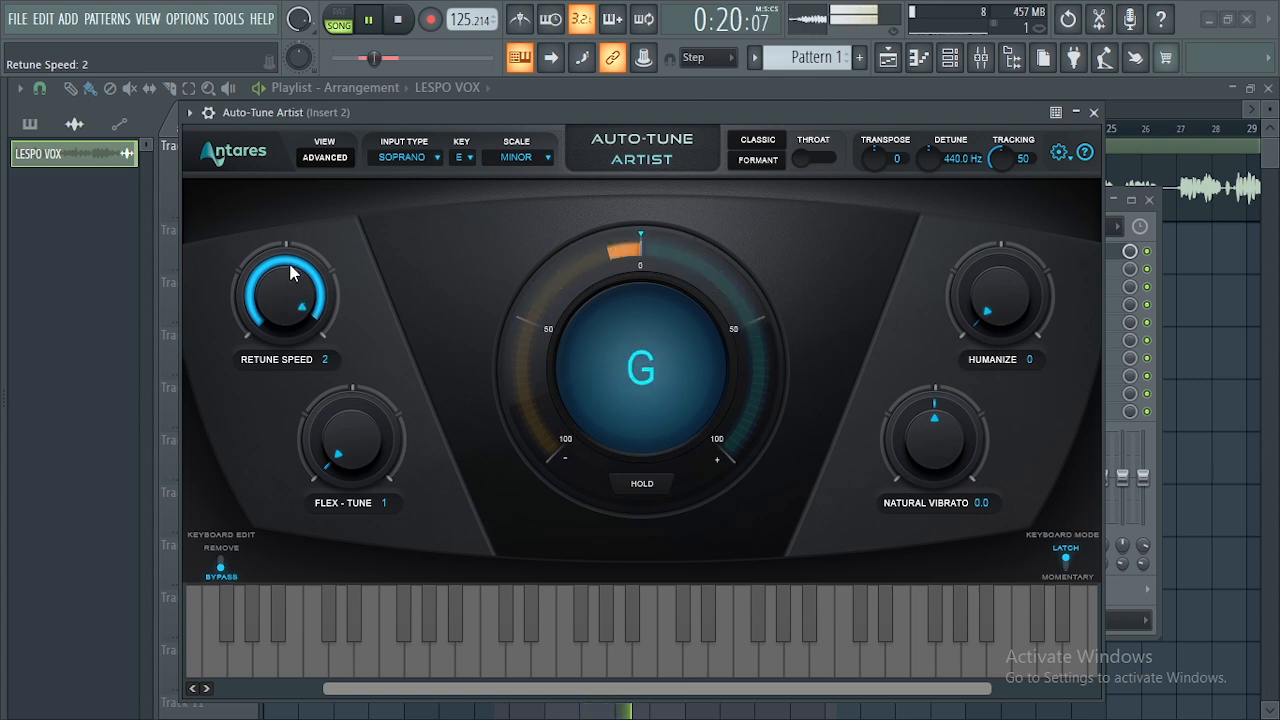
{"action": "left_click_drag", "start_coordinate": [293, 271], "coordinate": [391, 509]}
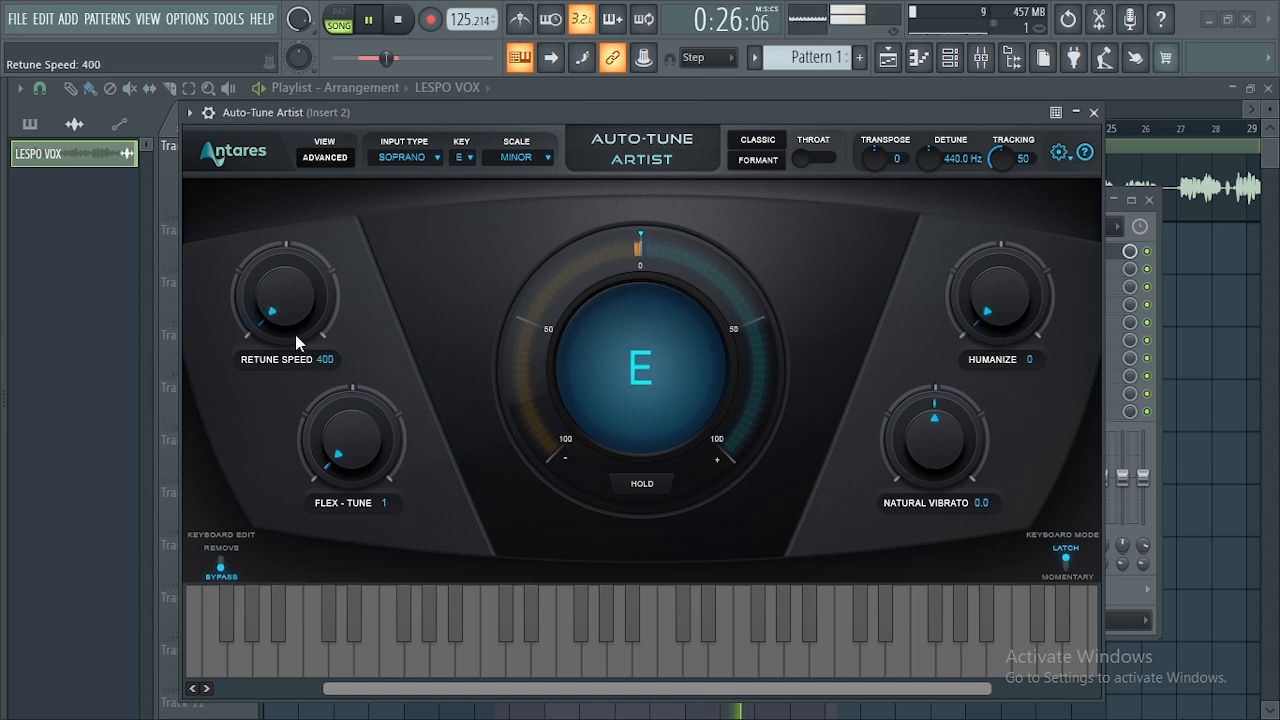
{"action": "left_click_drag", "start_coordinate": [286, 313], "coordinate": [284, 282]}
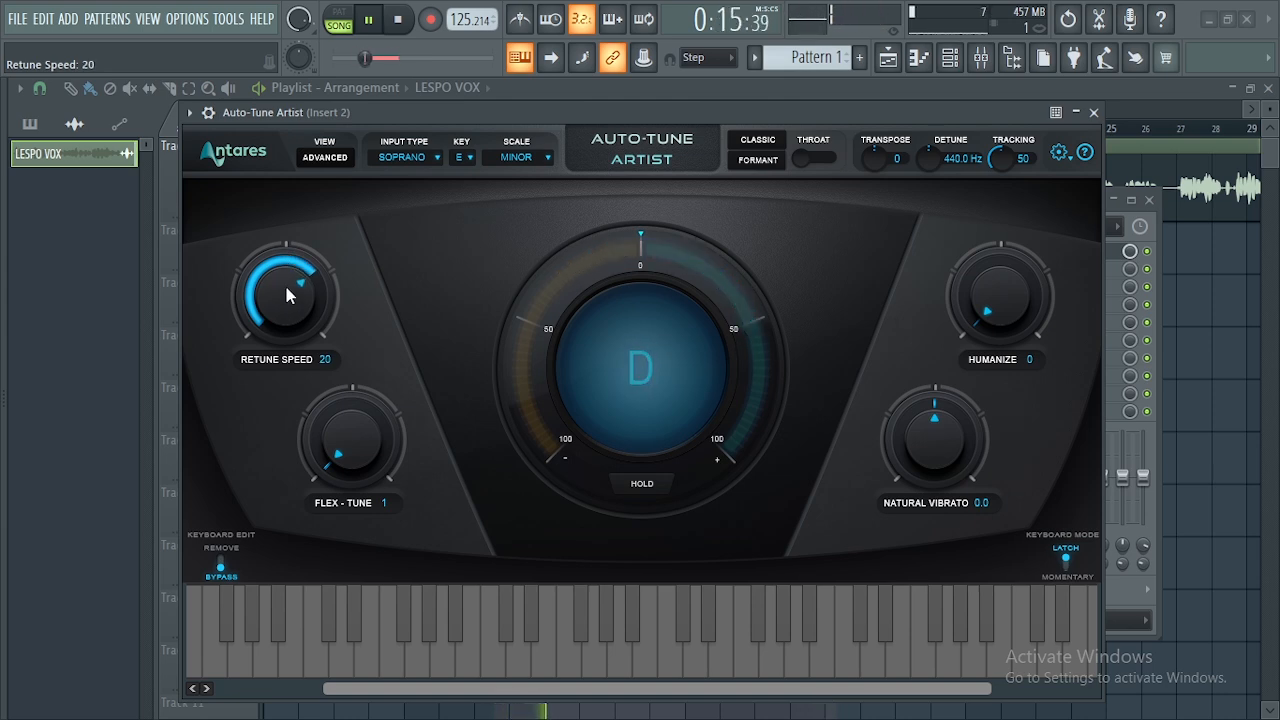
{"action": "left_click_drag", "start_coordinate": [286, 294], "coordinate": [288, 280]}
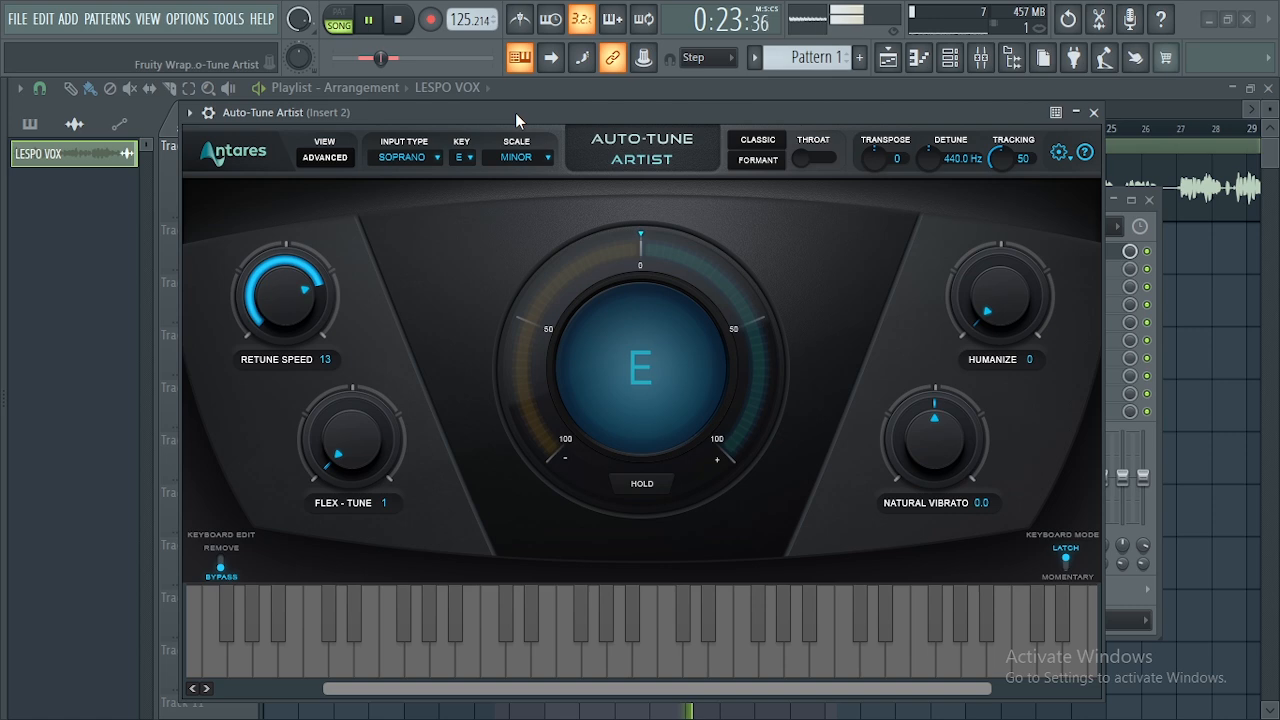
{"action": "key", "text": "space"}
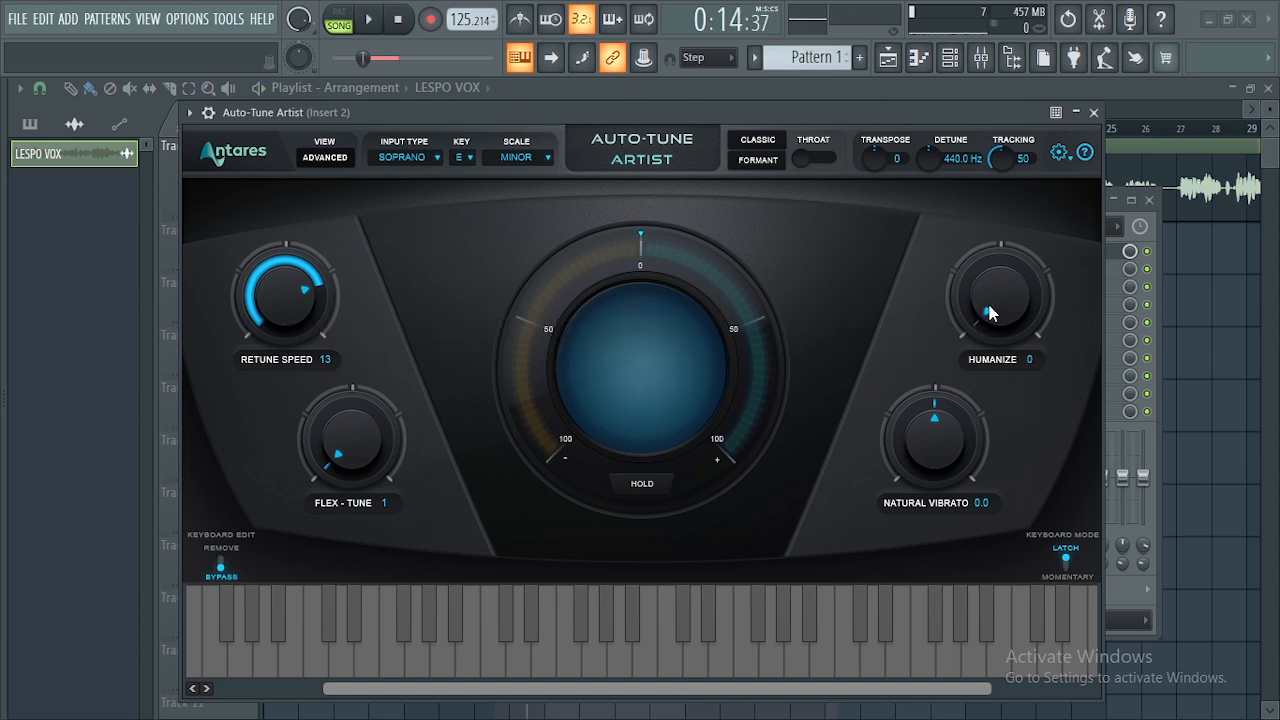
- Play the vocal while sweeping Humanize from 3 up to 100 and back down to 14
{"action": "left_click_drag", "start_coordinate": [989, 314], "coordinate": [988, 301]}
{"action": "key", "text": "space"}
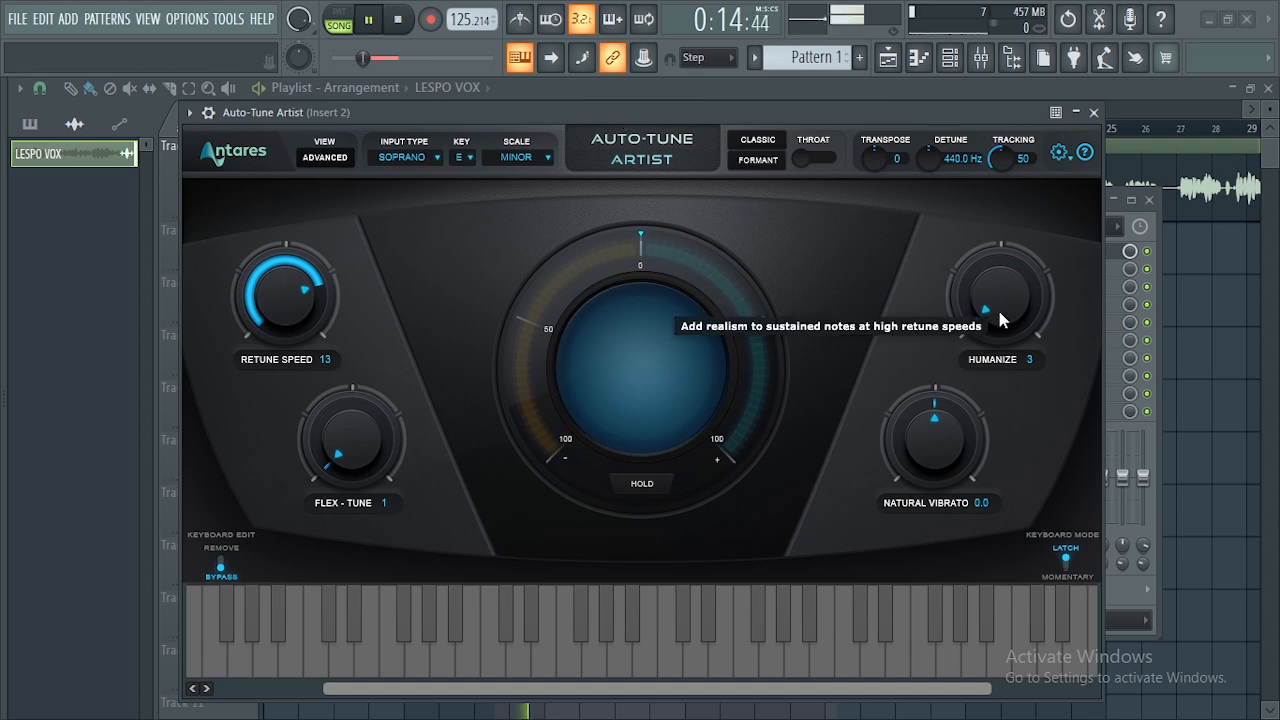
{"action": "left_click_drag", "start_coordinate": [1002, 320], "coordinate": [988, 237]}
{"action": "left_click_drag", "start_coordinate": [986, 281], "coordinate": [986, 250]}
{"action": "left_click_drag", "start_coordinate": [980, 311], "coordinate": [1003, 348]}
{"action": "left_click_drag", "start_coordinate": [998, 288], "coordinate": [999, 343]}
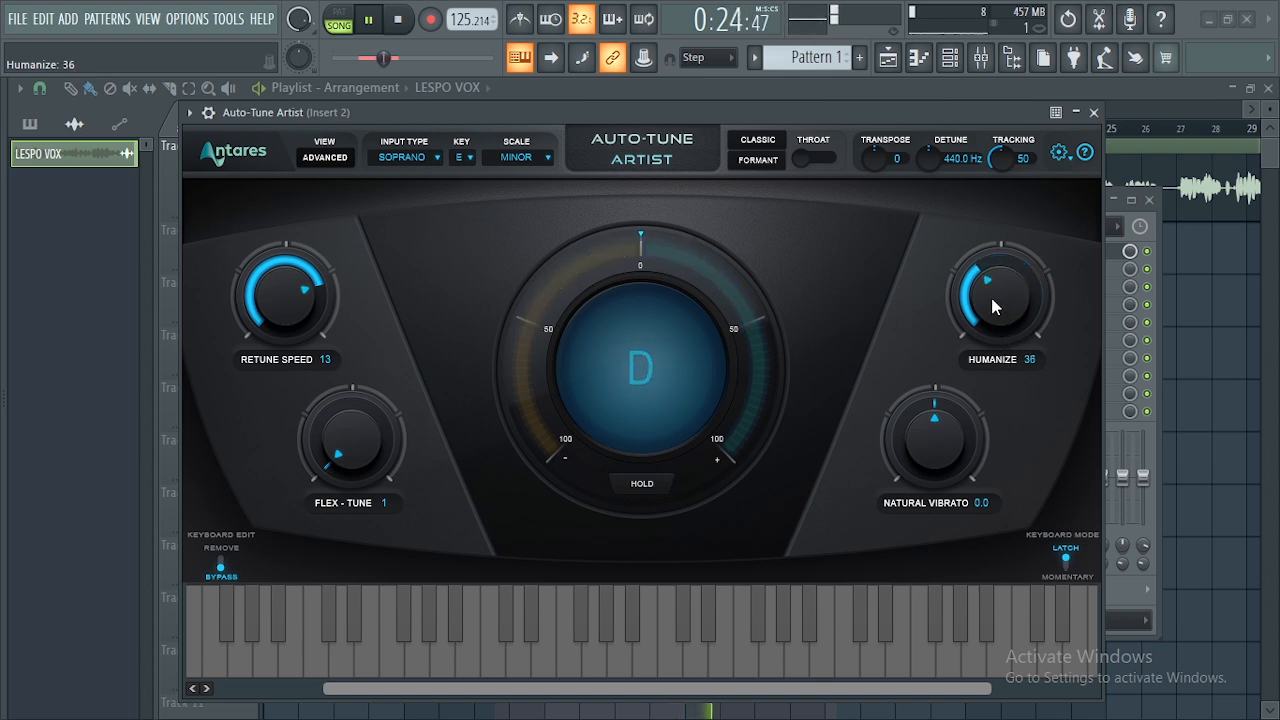
{"action": "mouse_move", "coordinate": [997, 297]}
{"action": "left_mouse_down"}
{"action": "mouse_move", "coordinate": [1003, 337]}
{"action": "mouse_move", "coordinate": [994, 308]}
{"action": "left_mouse_up"}
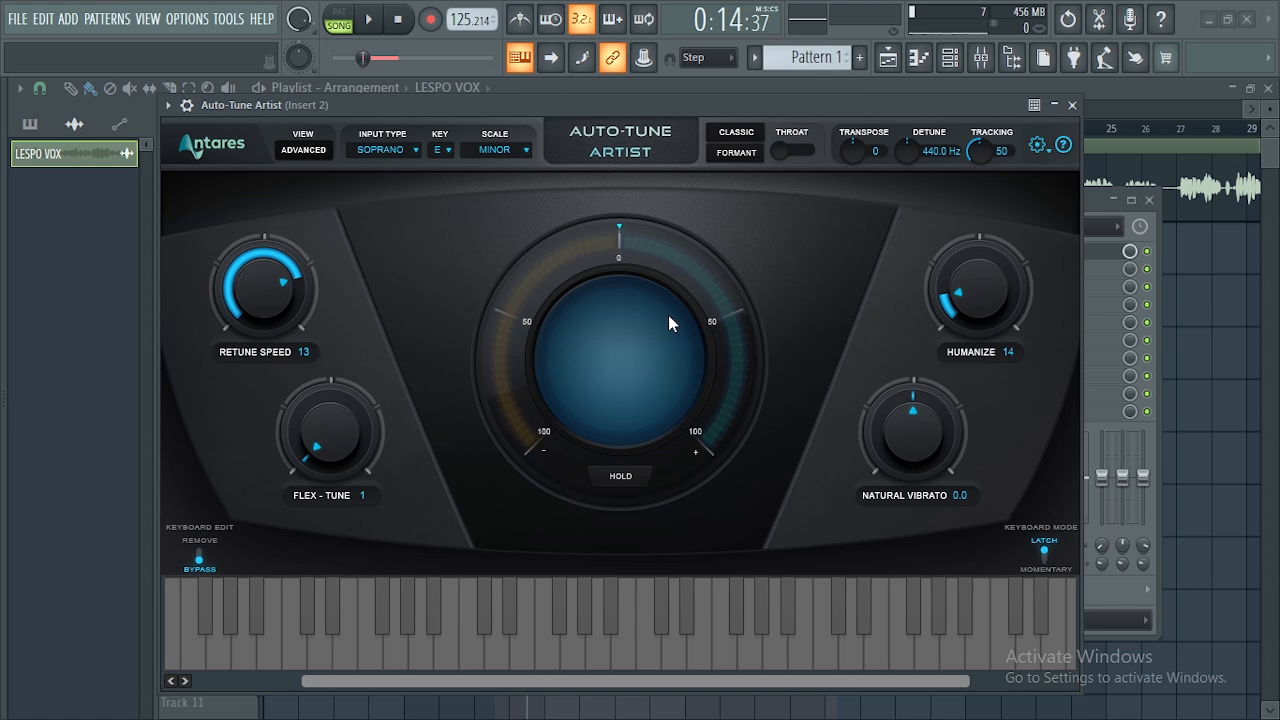
- Raise Retune Speed and Humanize to 30, audition the tuned vocal, then close Auto-Tune Artist
{"action": "left_click_drag", "start_coordinate": [502, 100], "coordinate": [527, 104]}
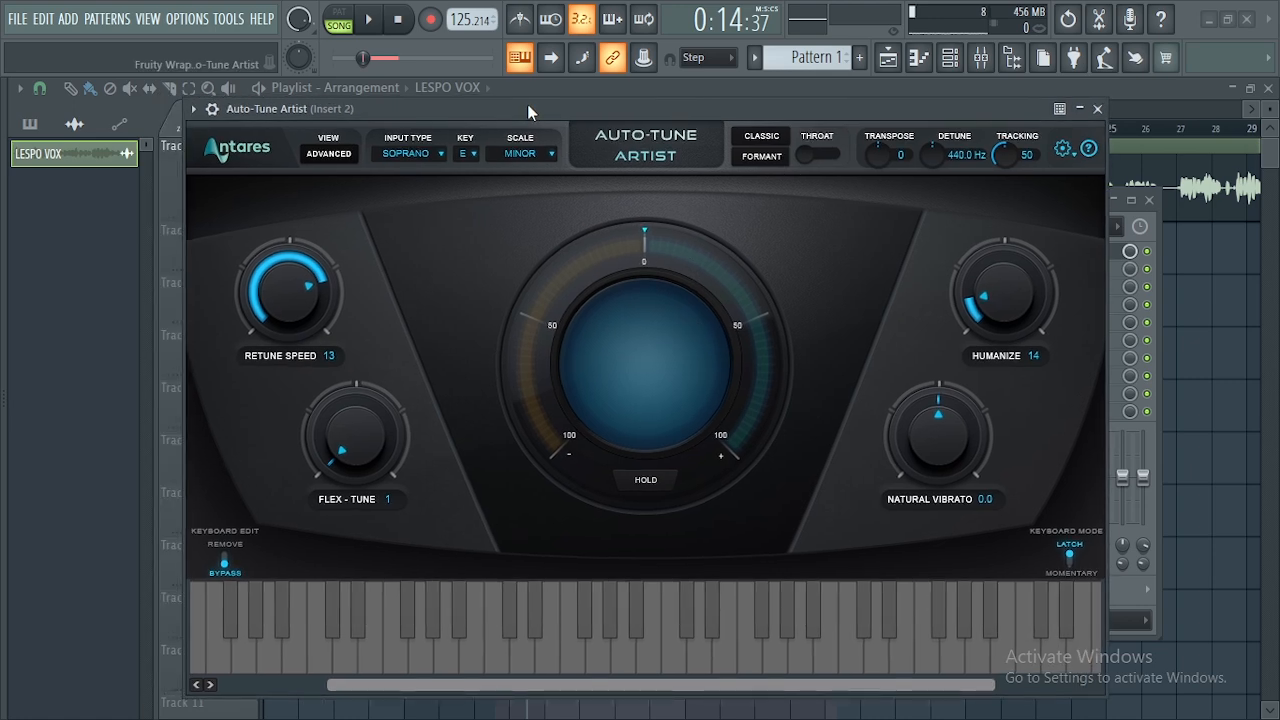
{"action": "left_click_drag", "start_coordinate": [304, 301], "coordinate": [304, 284]}
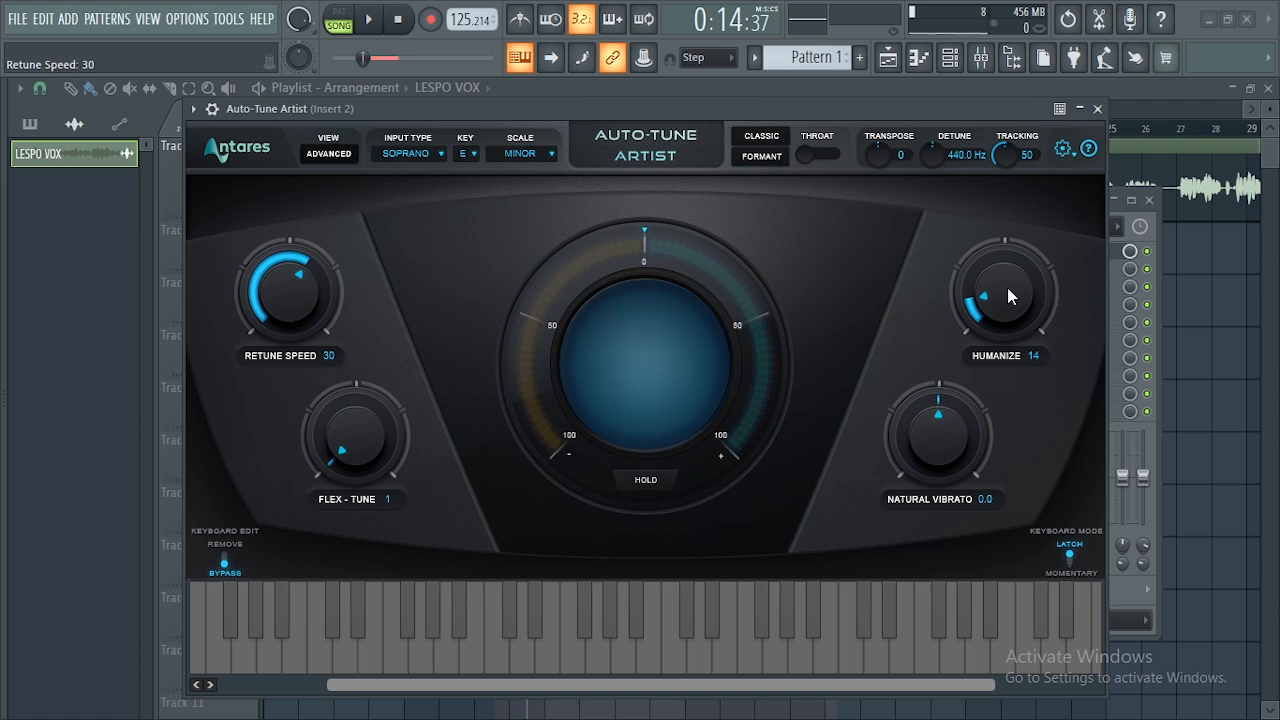
{"action": "mouse_move", "coordinate": [1007, 287]}
{"action": "left_mouse_down"}
{"action": "mouse_move", "coordinate": [1006, 245]}
{"action": "mouse_move", "coordinate": [1007, 272]}
{"action": "left_mouse_up"}
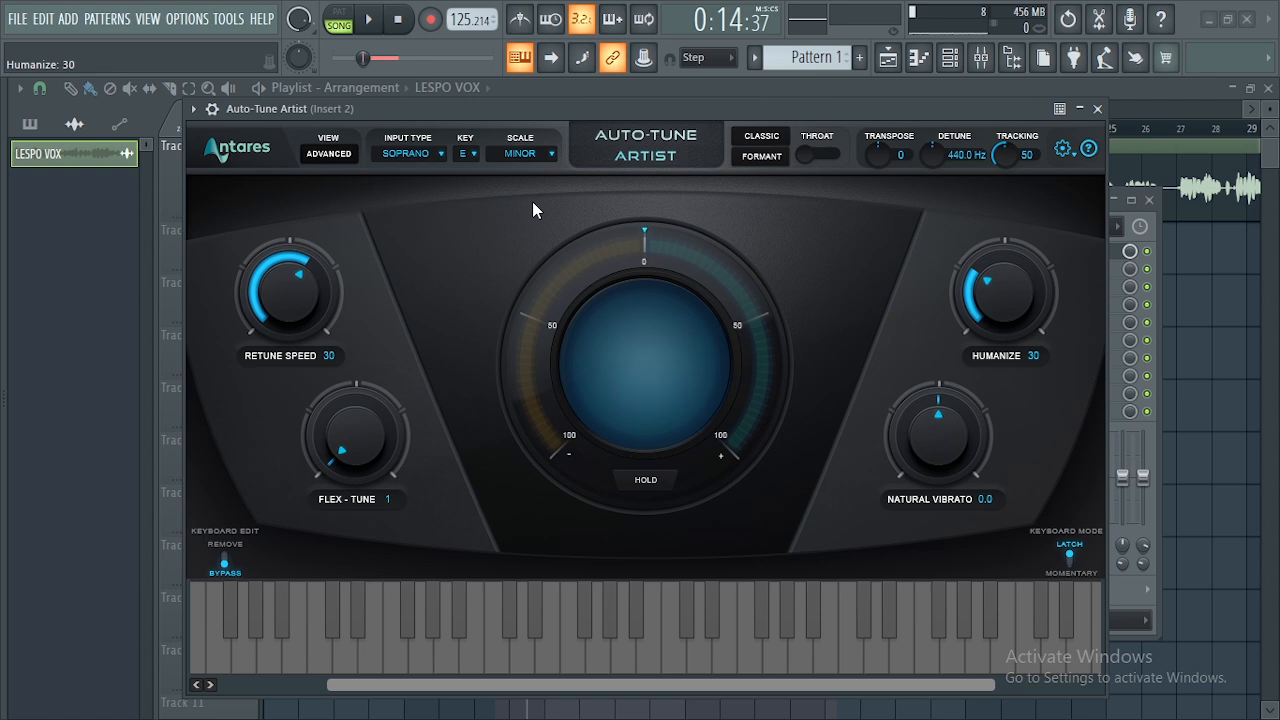
{"action": "left_click", "coordinate": [378, 20]}
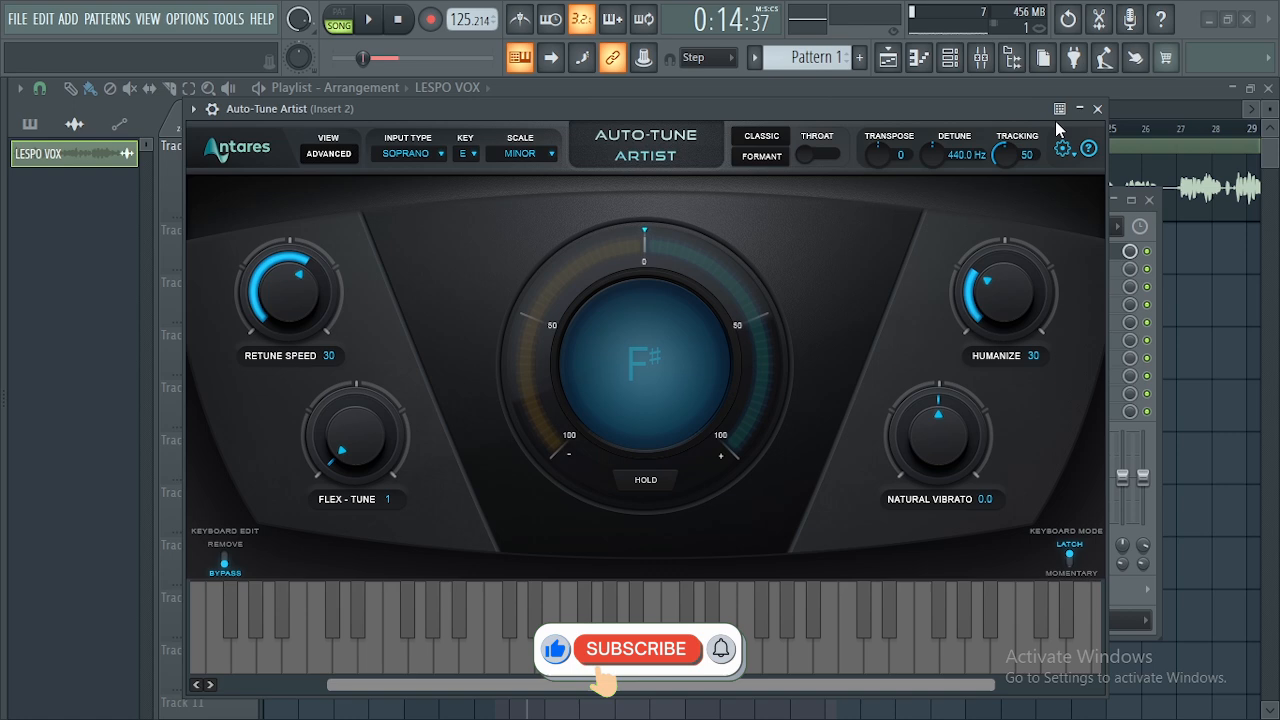
{"action": "left_click", "coordinate": [1097, 108]}
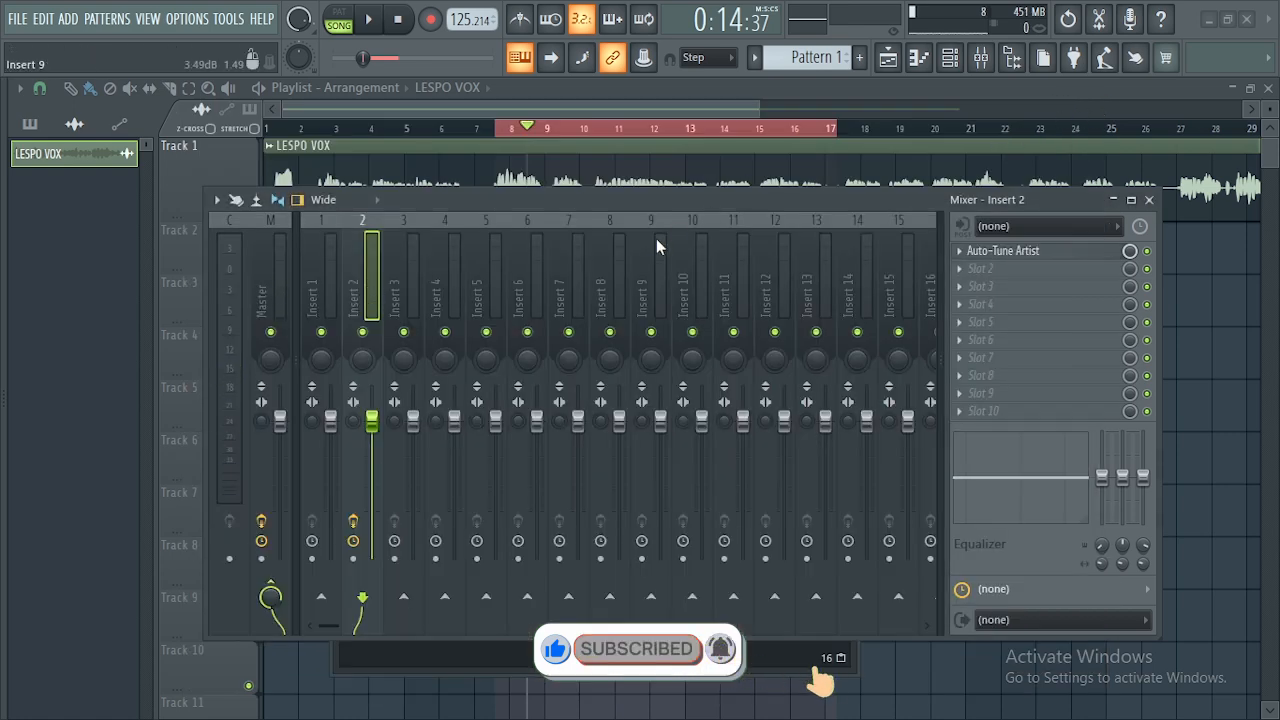